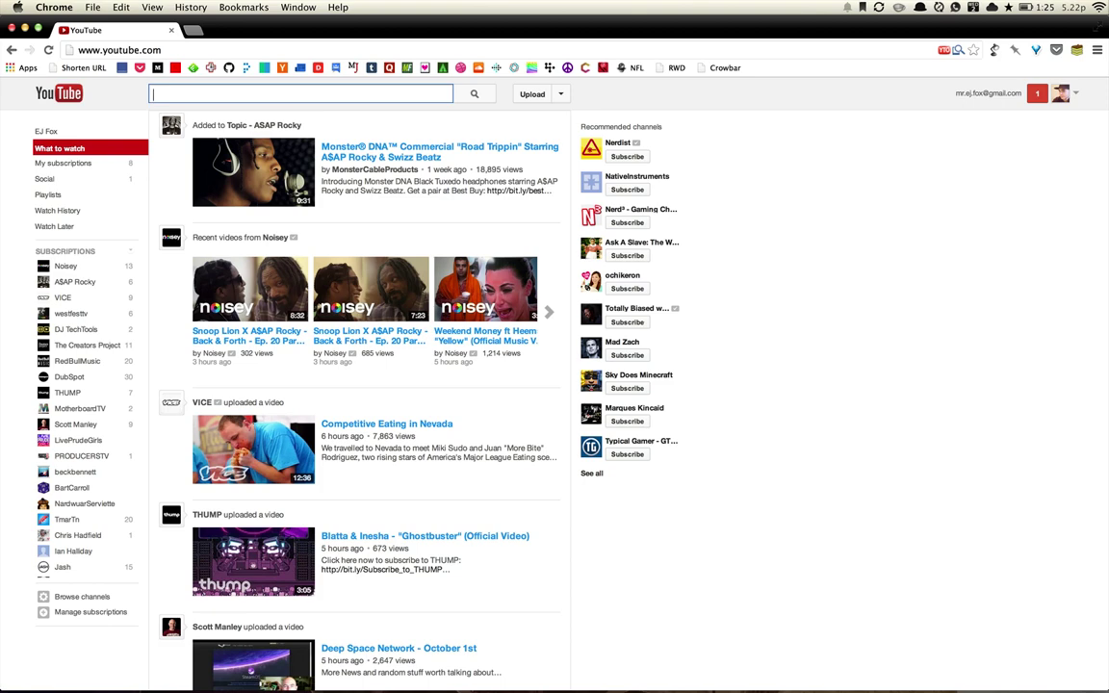
Step: Open the WhoSampled website in a new browser tab
{"action": "key", "text": "super+t"}
{"action": "type", "text": "who"}
{"action": "key", "text": "Return"}
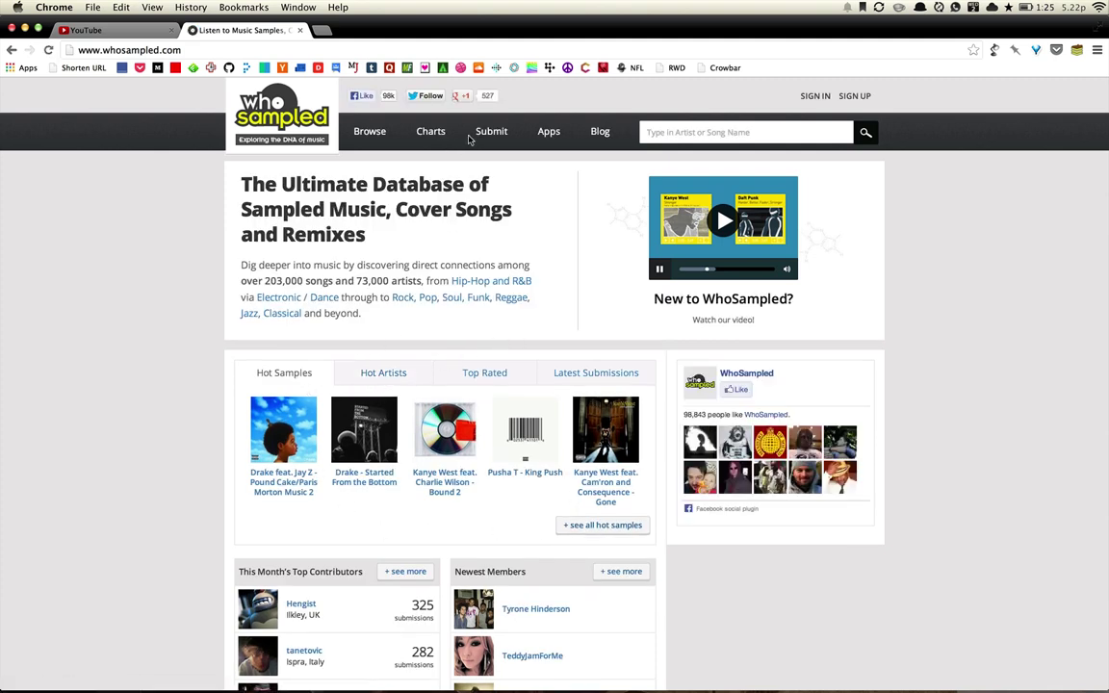
Step: Browse WhoSampled's Most Influential Artists chart and go on to its second page of most sampled artists
{"action": "left_click", "coordinate": [369, 132]}
{"action": "left_click", "coordinate": [432, 134]}
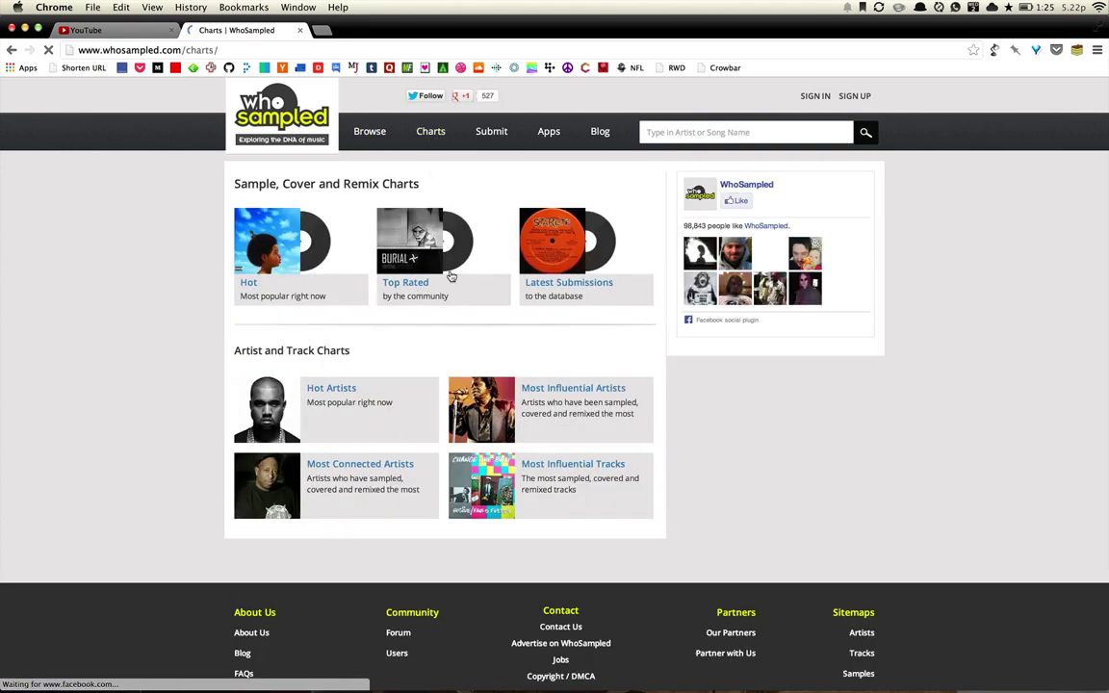
{"action": "left_click", "coordinate": [549, 390]}
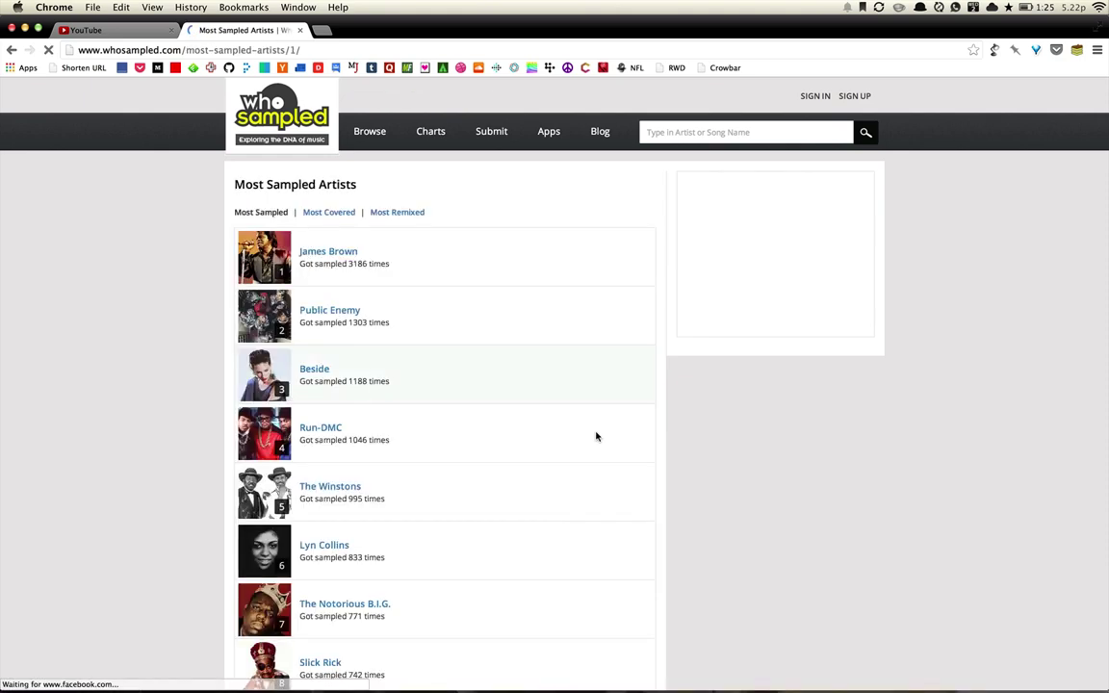
{"action": "scroll", "coordinate": [433, 343], "scroll_direction": "down", "scroll_amount": 5}
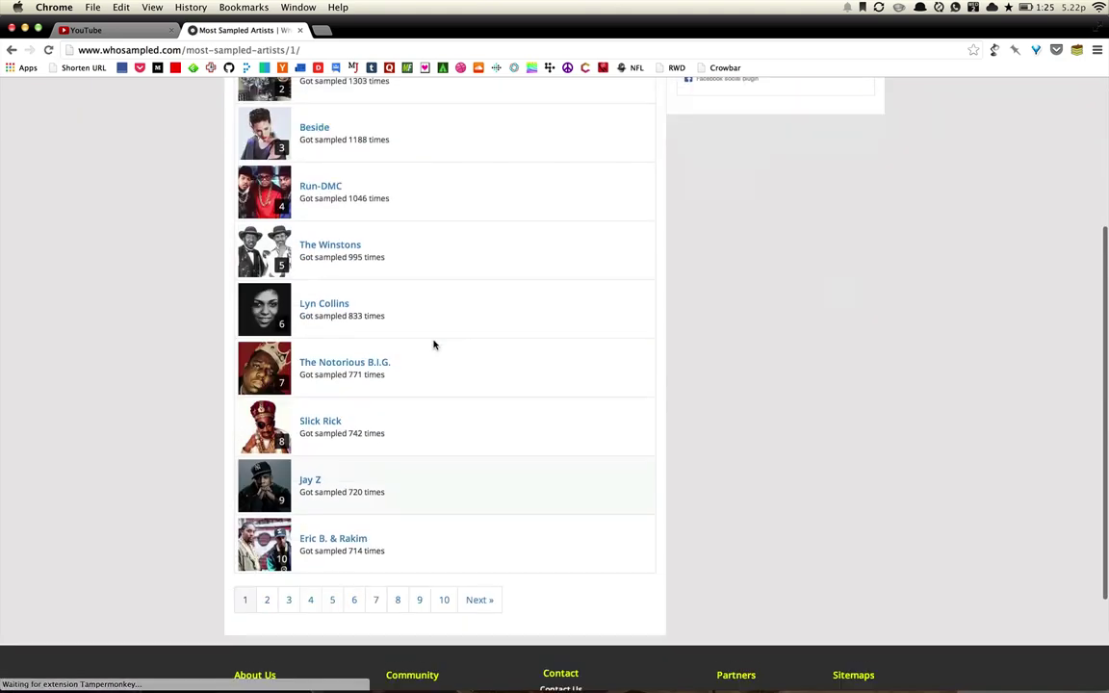
{"action": "left_click", "coordinate": [268, 619]}
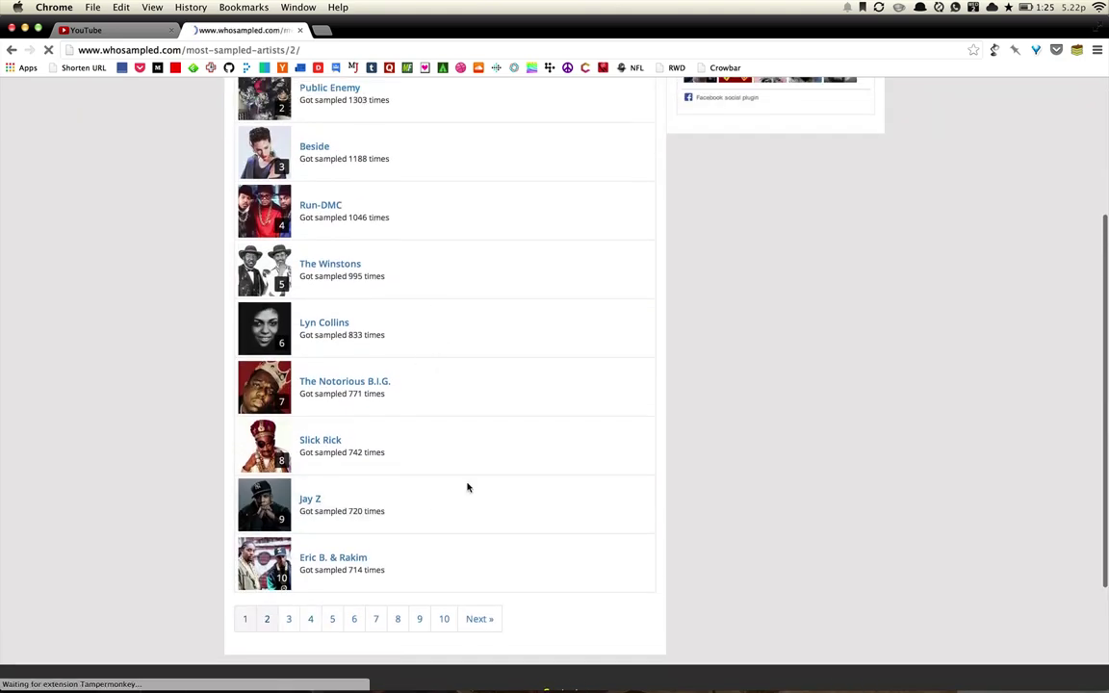
Step: Return to the YouTube tab and search for "john coltrane"
{"action": "key", "text": "ctrl+shift+Tab"}
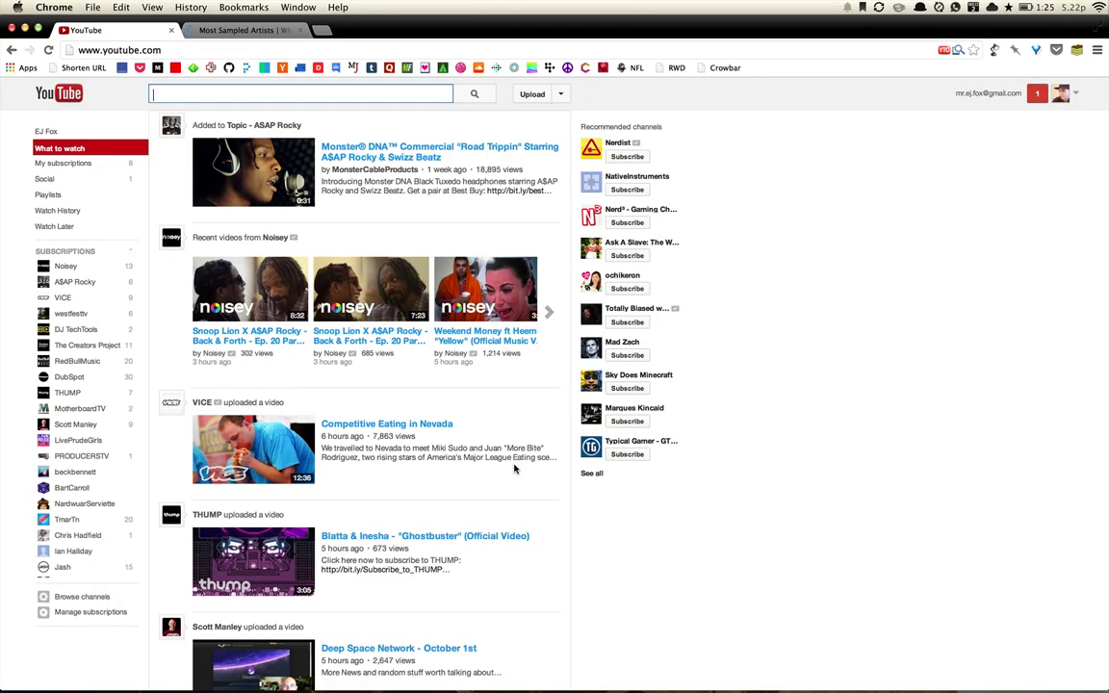
{"action": "type", "text": "john coltrane"}
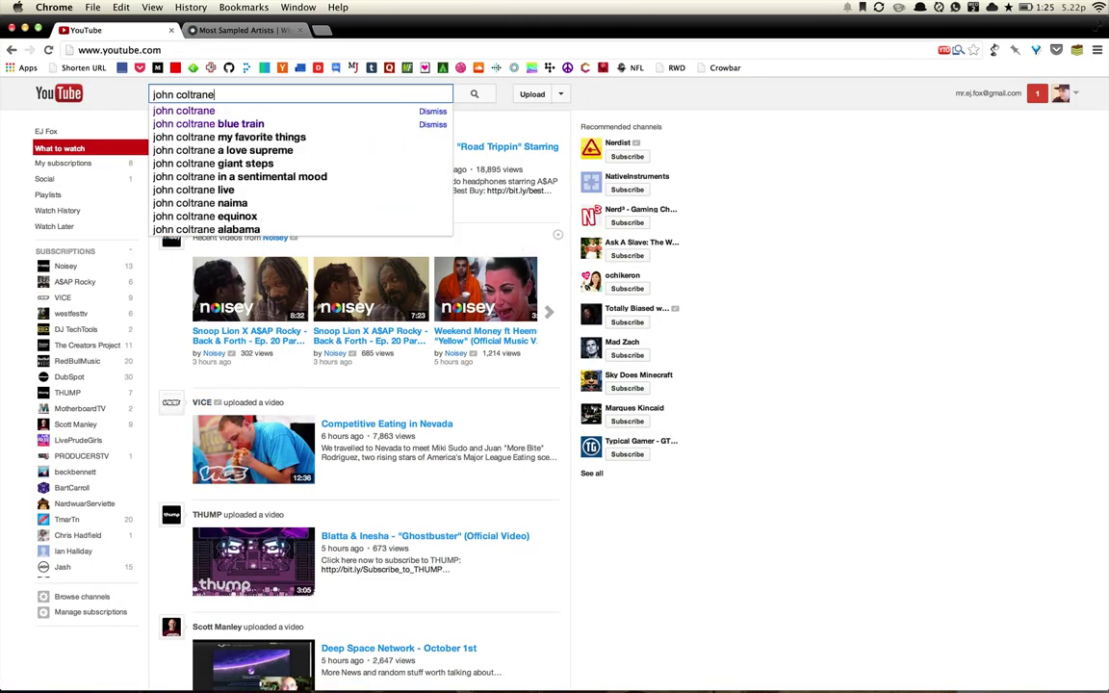
{"action": "key", "text": "Return"}
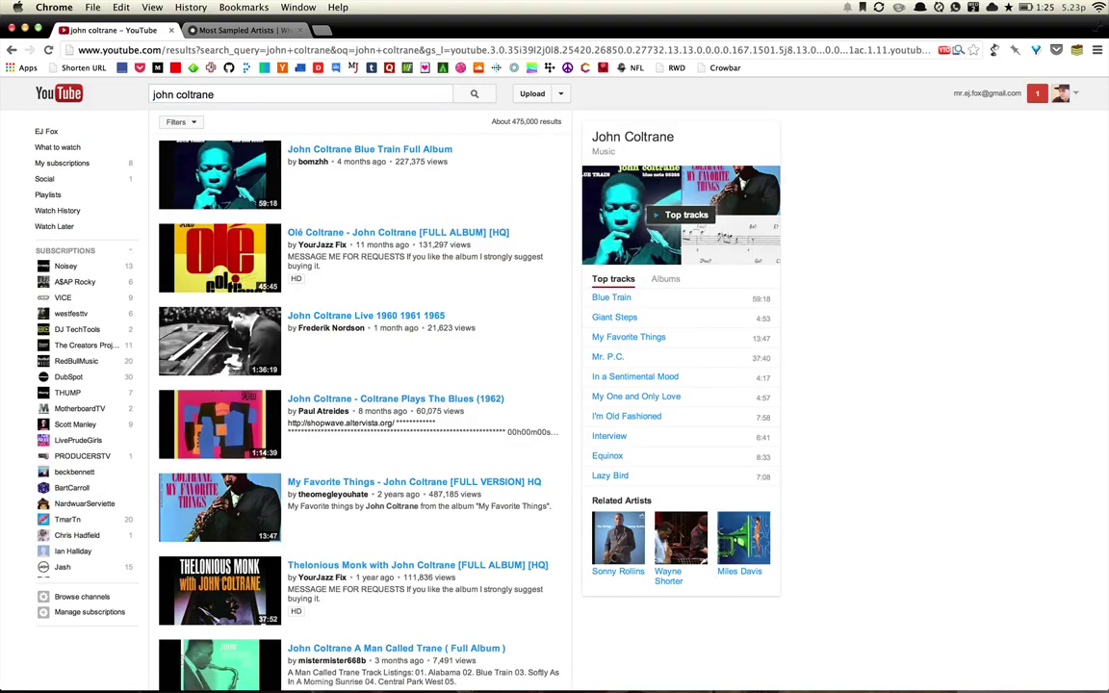
Step: Open "The Inch Worm" from the first results page and "I'm old fashioned" from the second in separate background tabs
{"action": "scroll", "coordinate": [554, 385], "scroll_direction": "down", "scroll_amount": 15}
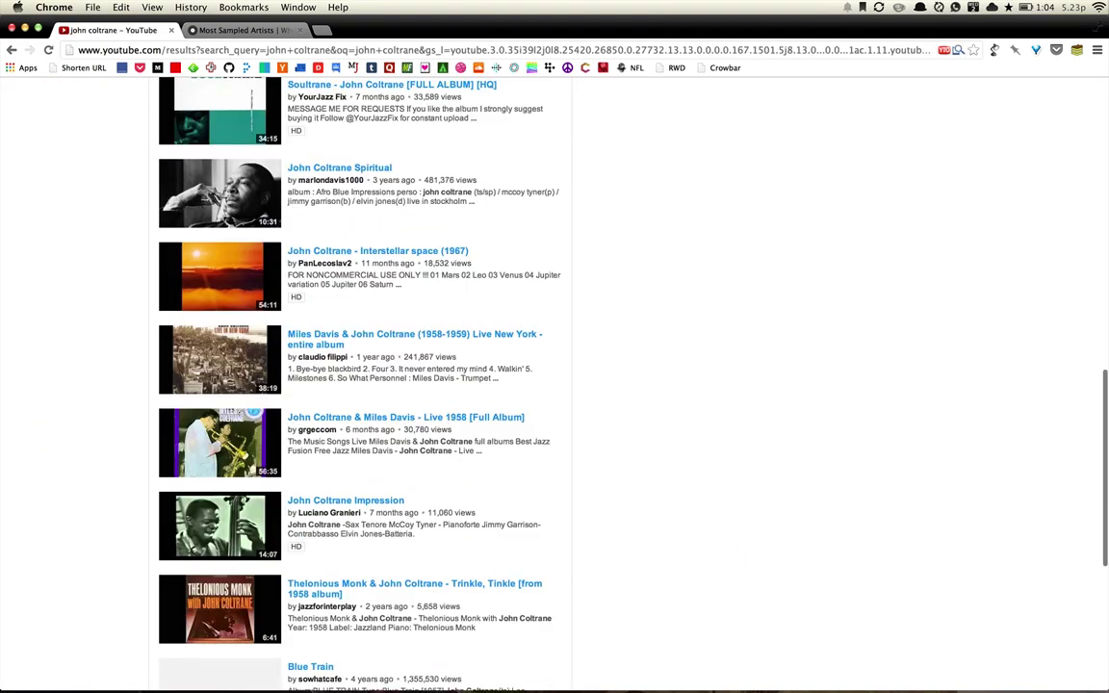
{"action": "scroll", "coordinate": [701, 386], "scroll_direction": "down", "scroll_amount": 5}
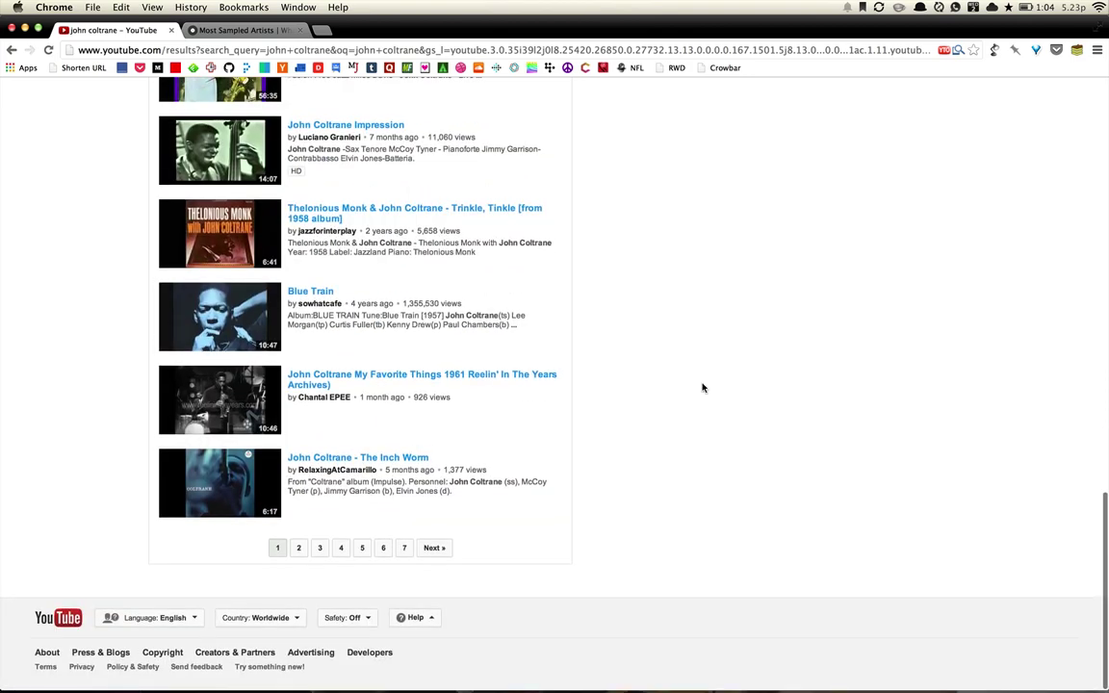
{"action": "left_click", "coordinate": [372, 459], "text": "super"}
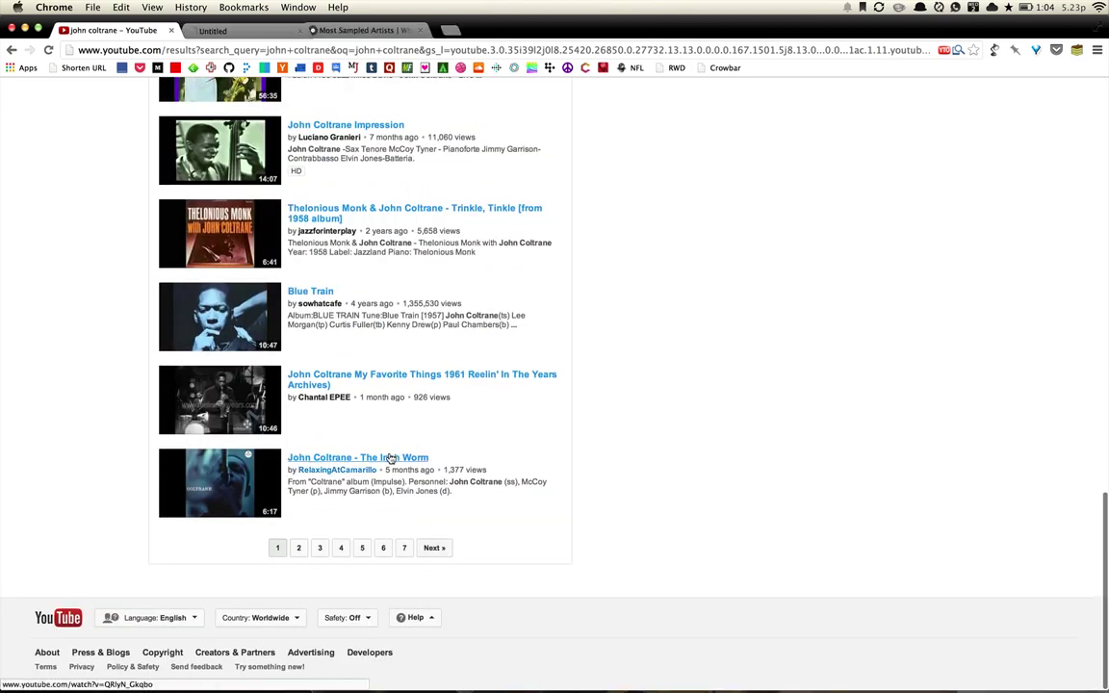
{"action": "left_click", "coordinate": [435, 548]}
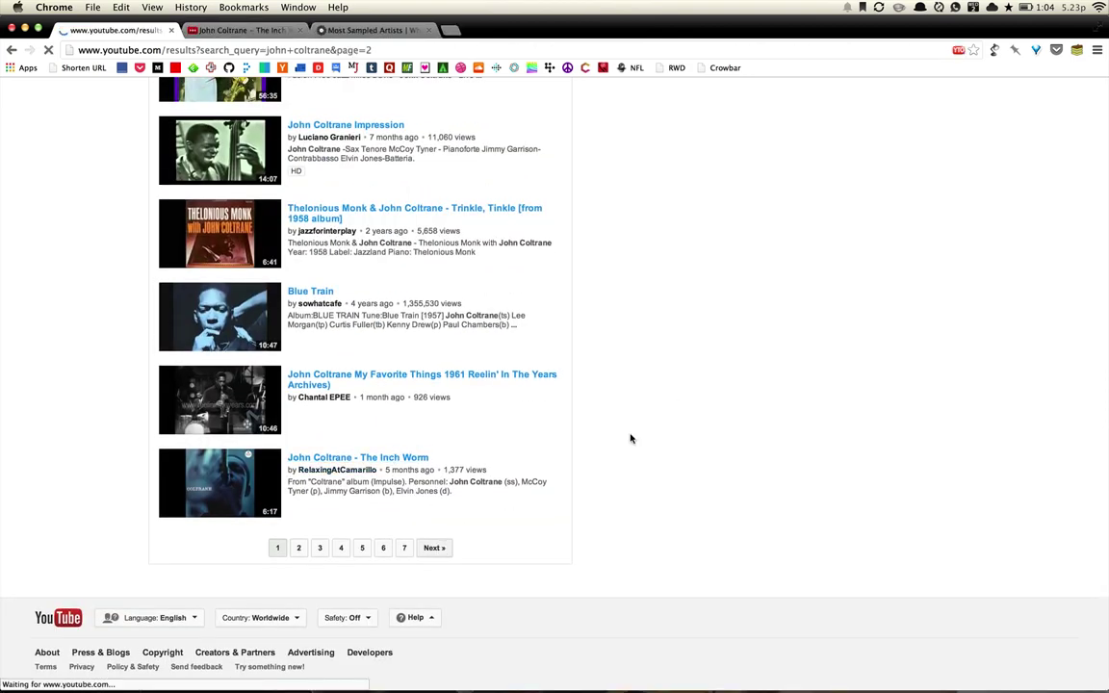
{"action": "scroll", "coordinate": [482, 289], "scroll_direction": "down", "scroll_amount": 1}
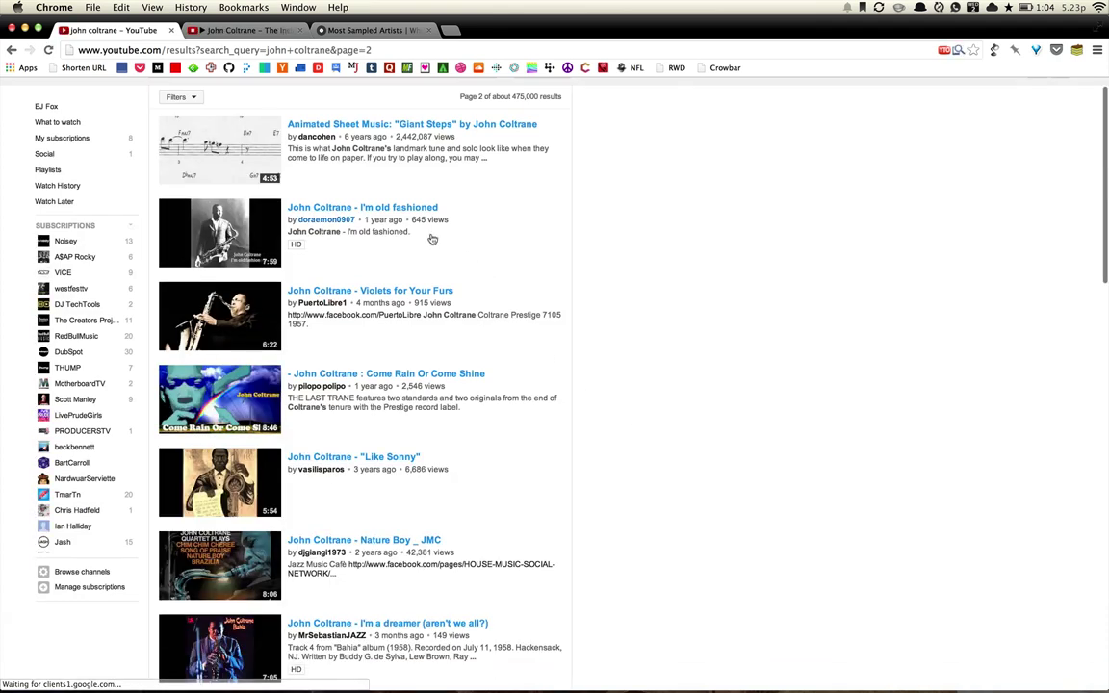
{"action": "left_click", "coordinate": [420, 210], "text": "super"}
Step: Preview "John Coltrane - The Inch Worm" at a higher volume, skipping ahead in the track, and close its tab
{"action": "key", "text": "ctrl+Tab"}
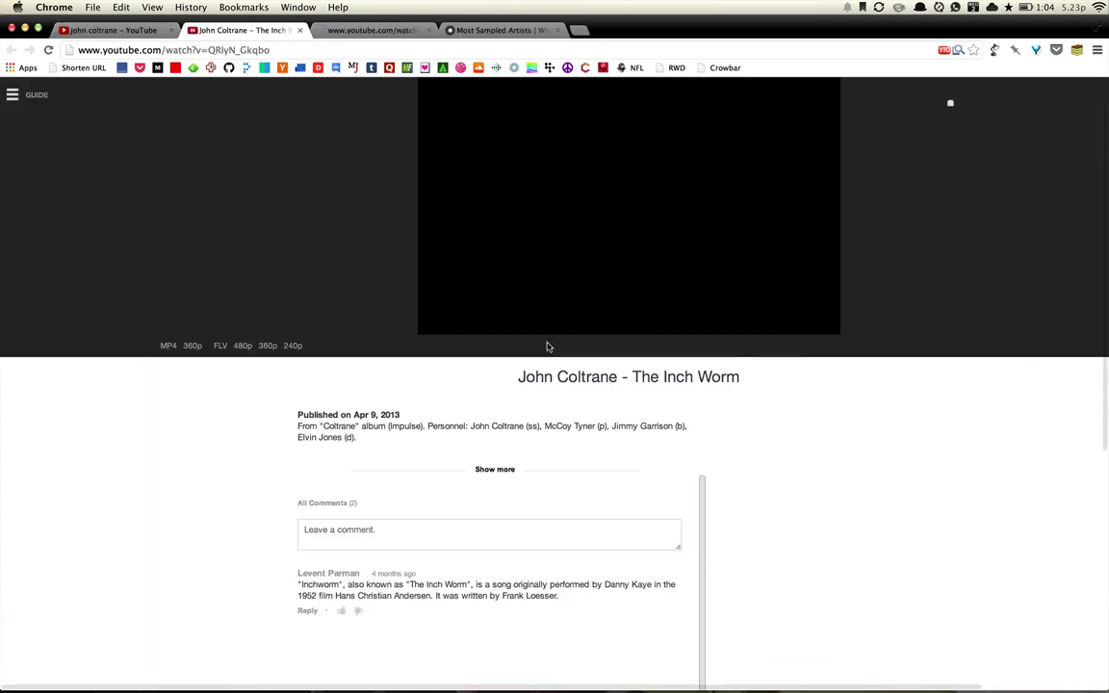
{"action": "scroll", "coordinate": [456, 404], "scroll_direction": "down", "scroll_amount": 1}
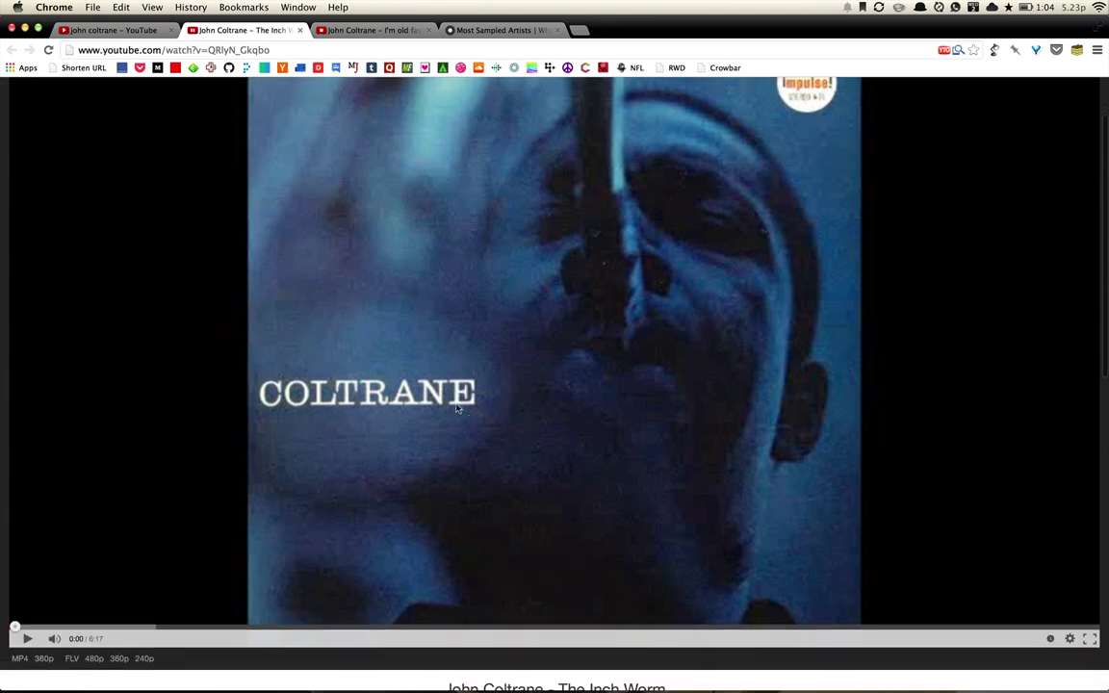
{"action": "left_click", "coordinate": [473, 424]}
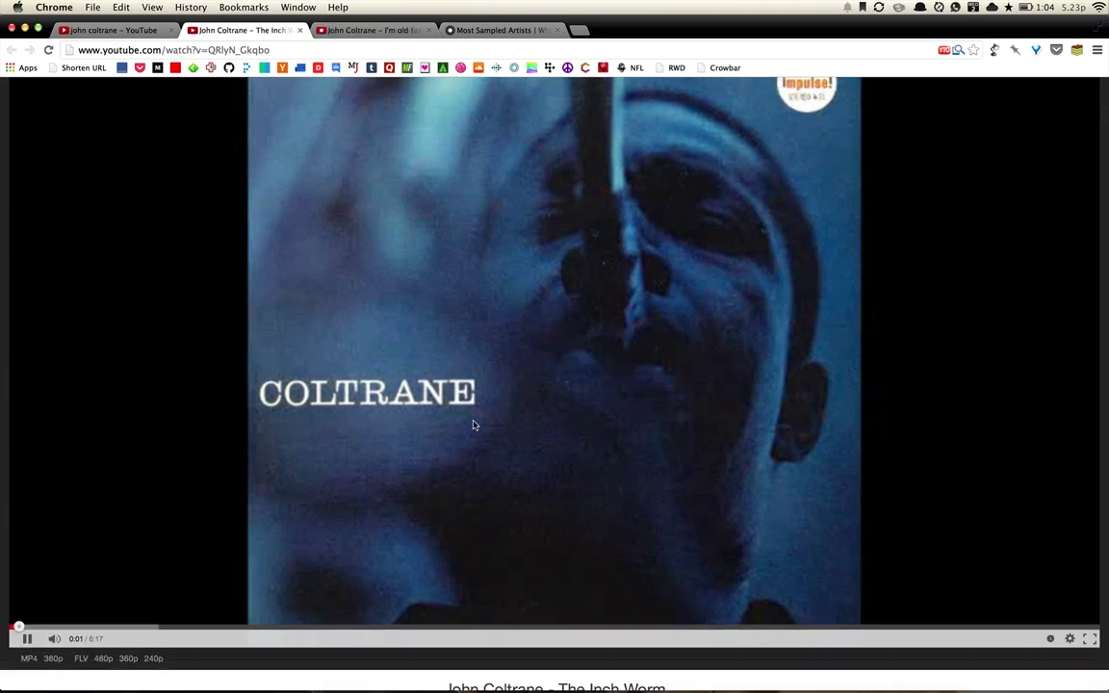
{"action": "key", "text": "Up"}
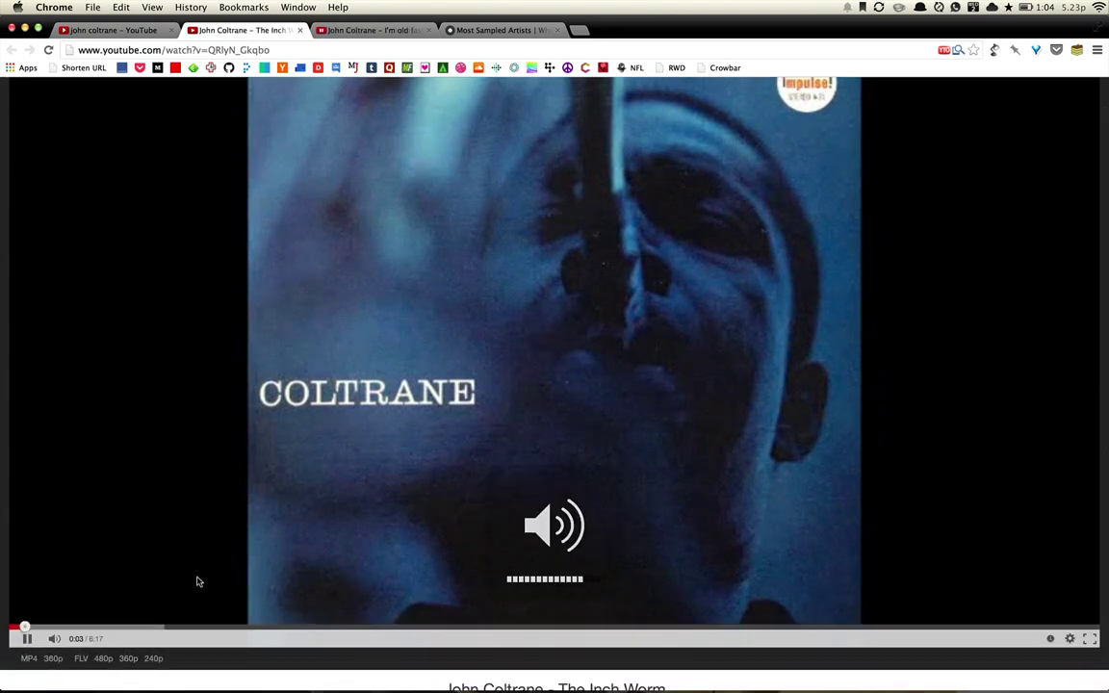
{"action": "left_click", "coordinate": [136, 627]}
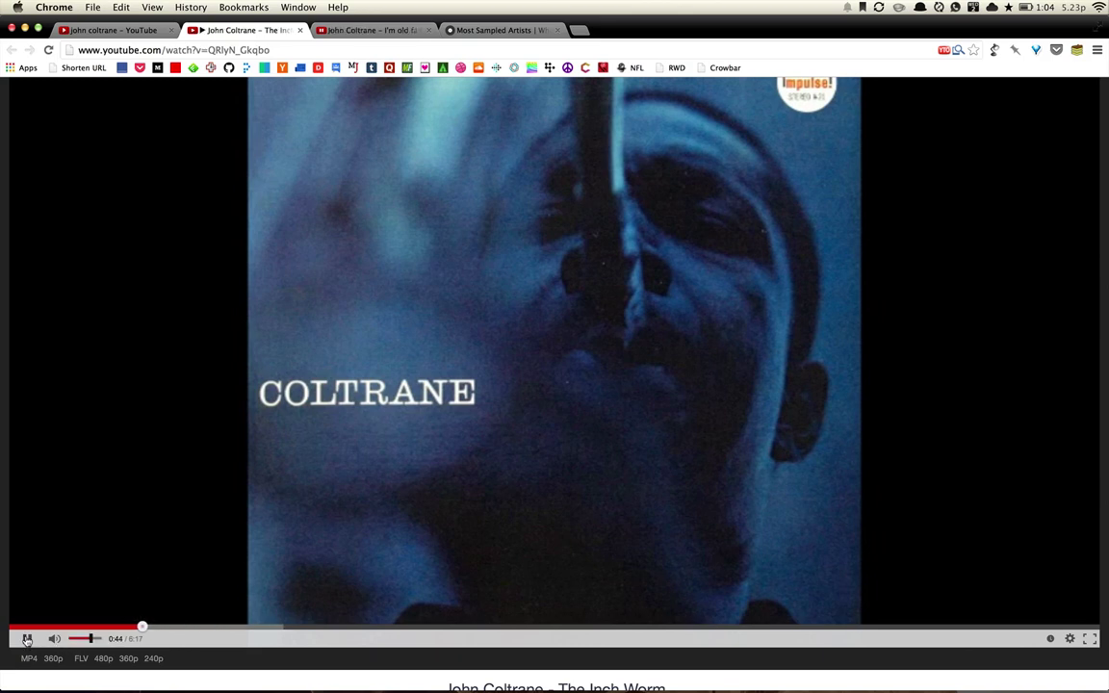
{"action": "left_click", "coordinate": [126, 532]}
{"action": "key", "text": "super+w"}
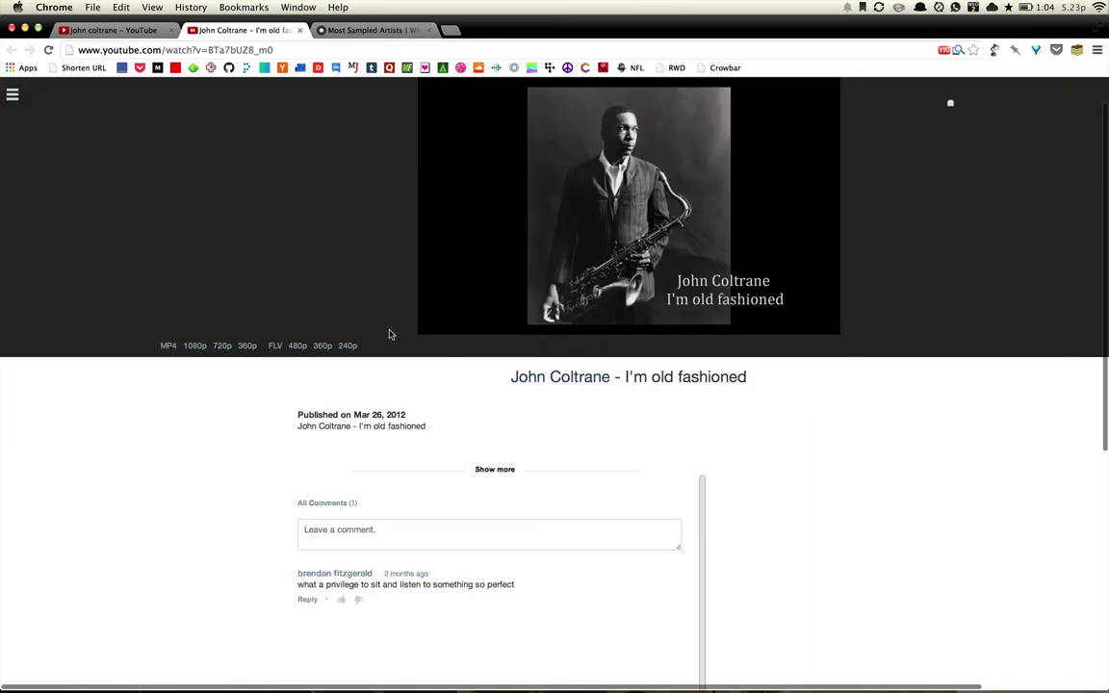
Step: Reload "John Coltrane - I'm old fashioned", listen while skipping ahead, and pause it at about 0:50
{"action": "key", "text": "super+r"}
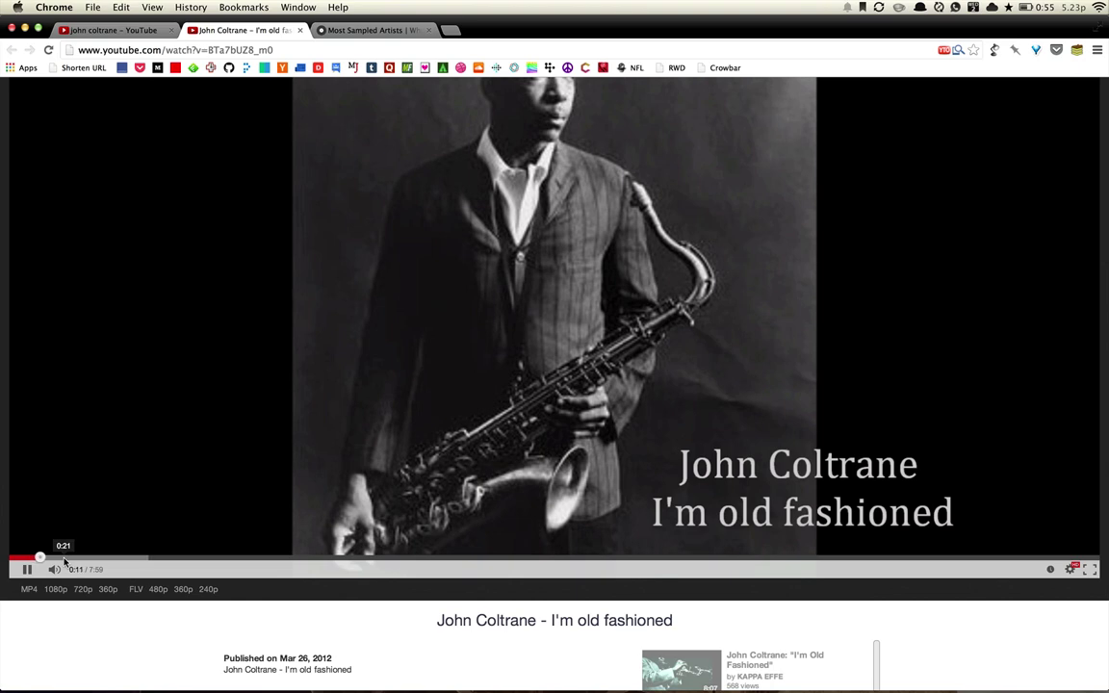
{"action": "left_click", "coordinate": [100, 558]}
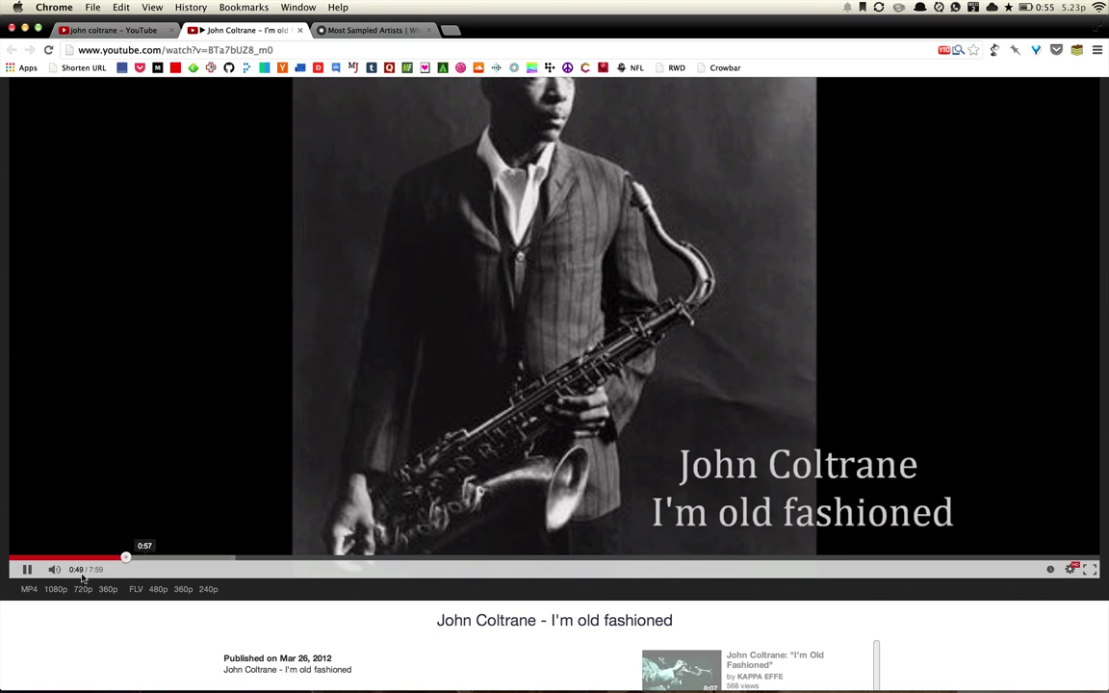
{"action": "key", "text": "space"}
Step: Download the 720p MP4 version of "I'm old fashioned" to the Desktop under its suggested file name
{"action": "scroll", "coordinate": [87, 641], "scroll_direction": "up", "scroll_amount": 1}
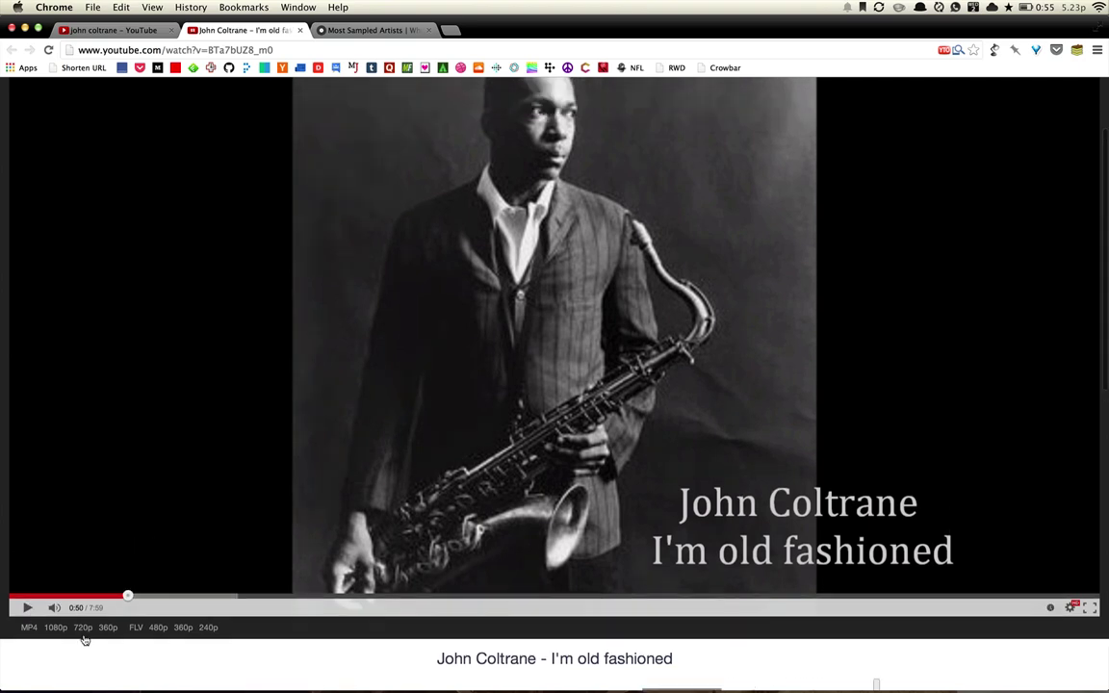
{"action": "scroll", "coordinate": [110, 652], "scroll_direction": "down", "scroll_amount": 1}
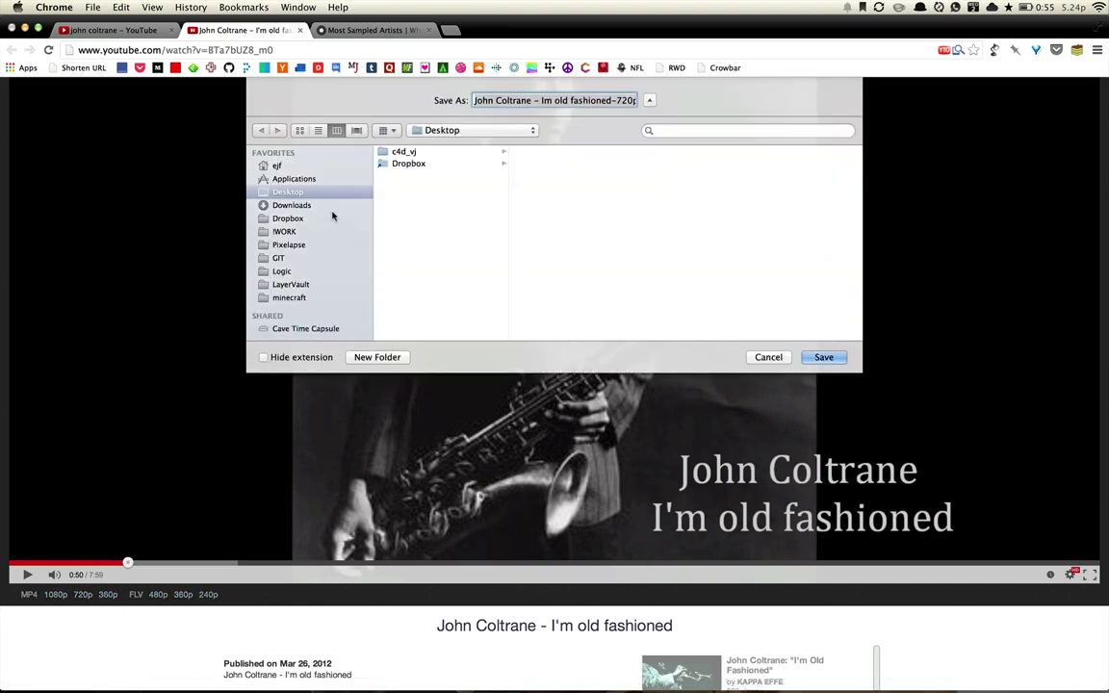
{"action": "key", "text": "Return"}
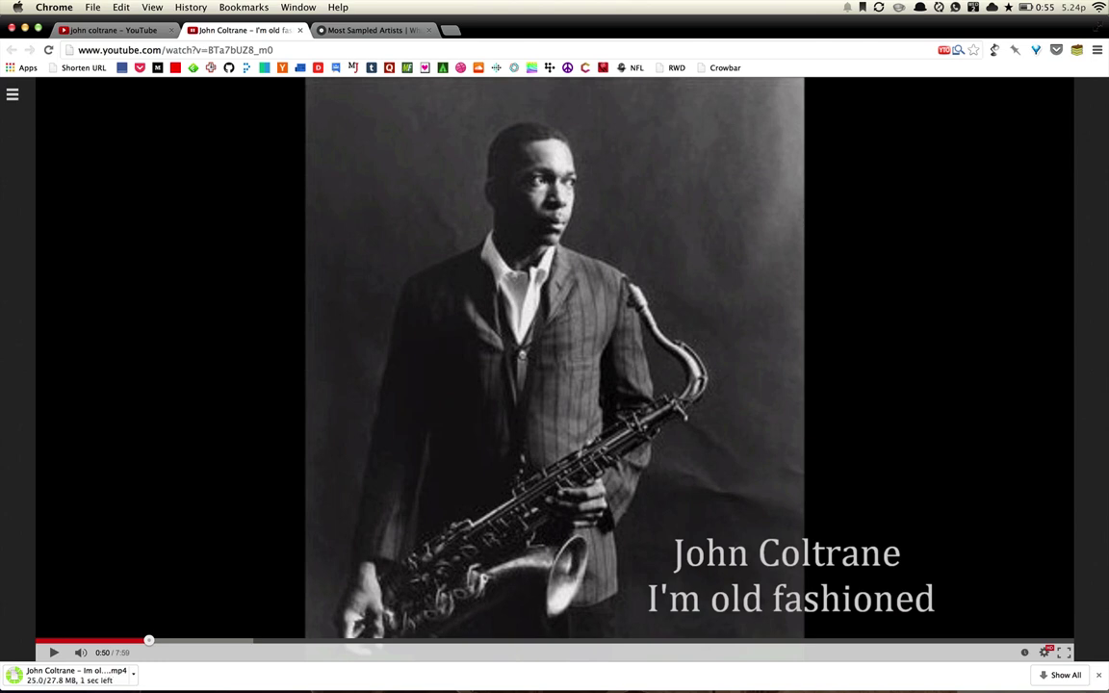
Step: Launch Logic Pro X and create a new project from the Empty Project template
{"action": "key", "text": "alt+space"}
{"action": "type", "text": "log"}
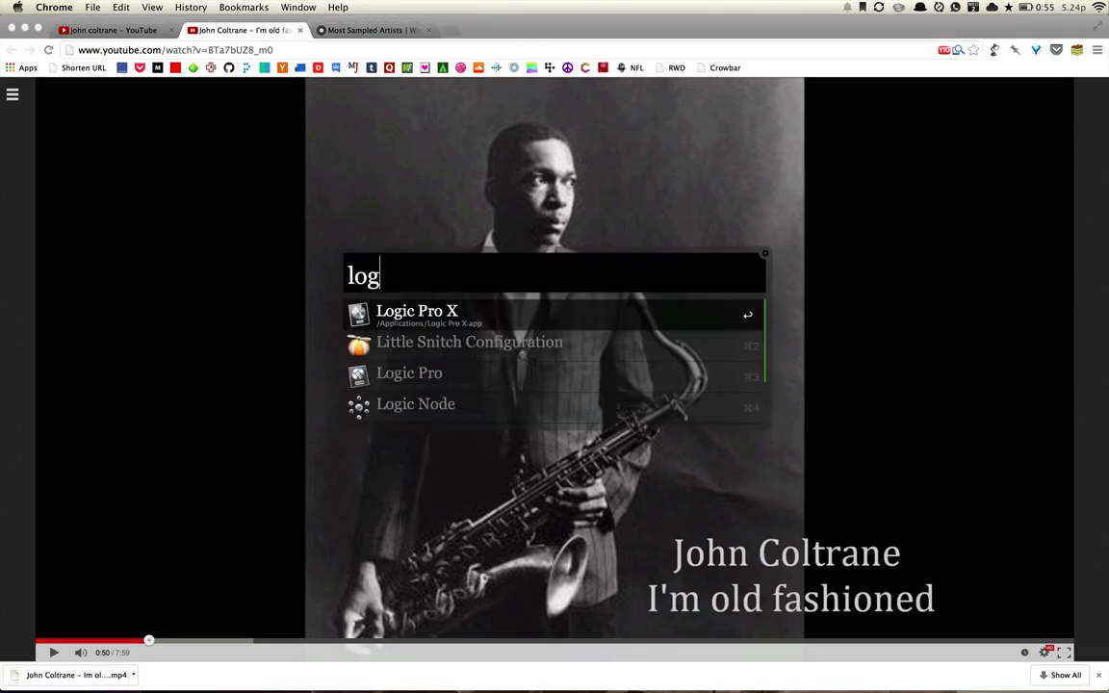
{"action": "key", "text": "Return"}
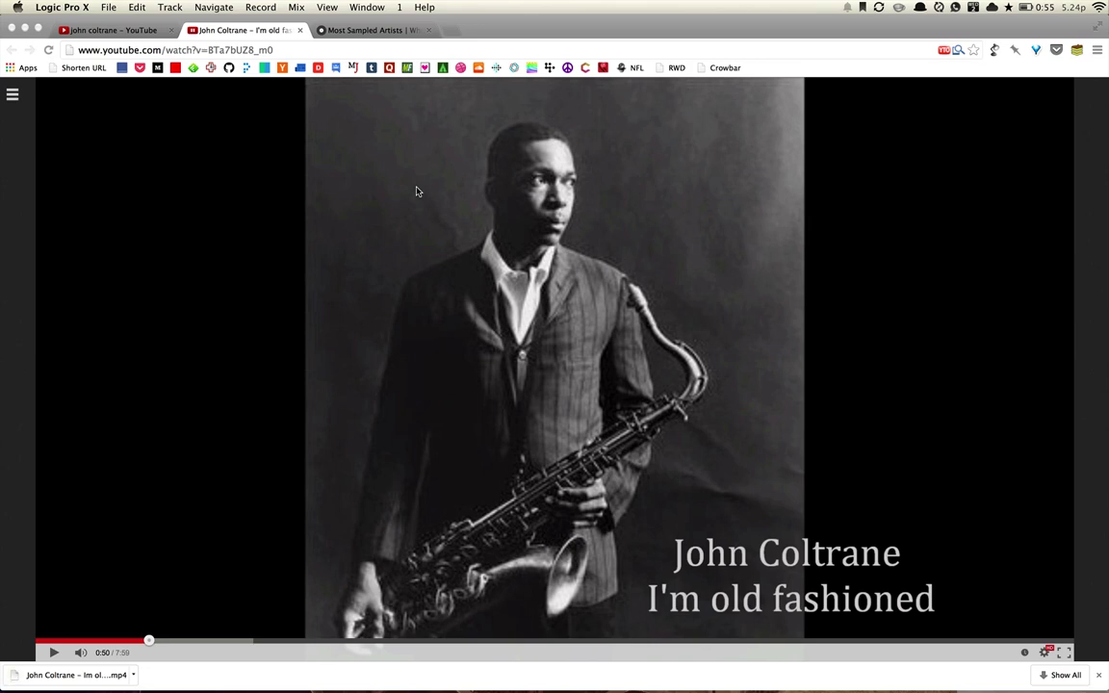
{"action": "key", "text": "super+n"}
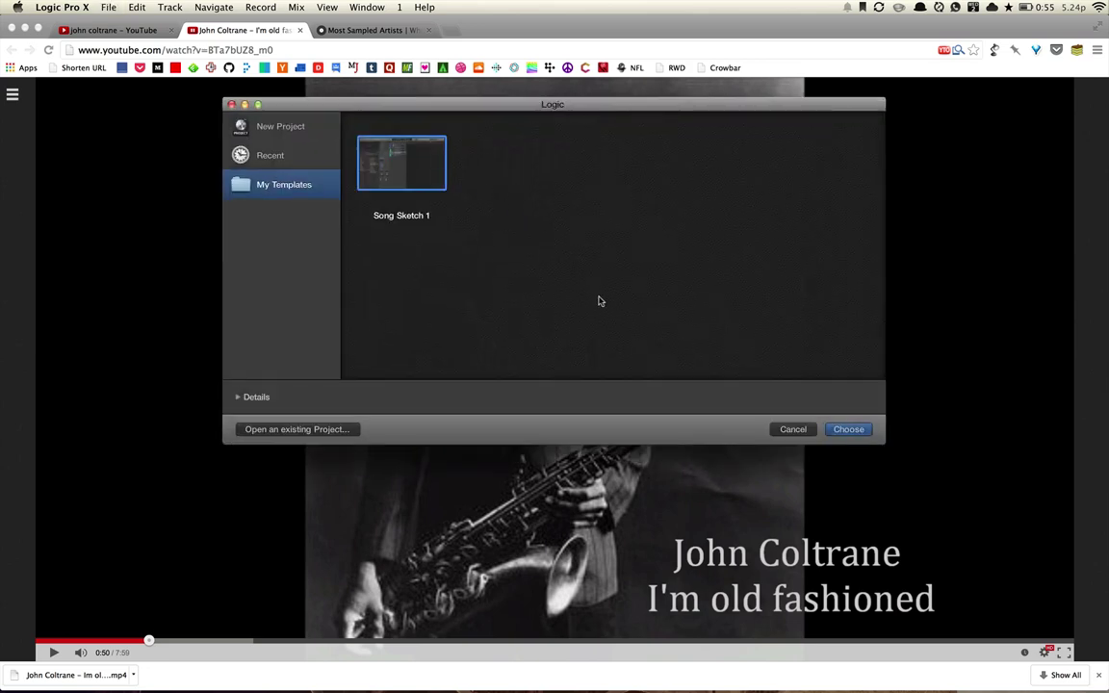
{"action": "left_click", "coordinate": [281, 127]}
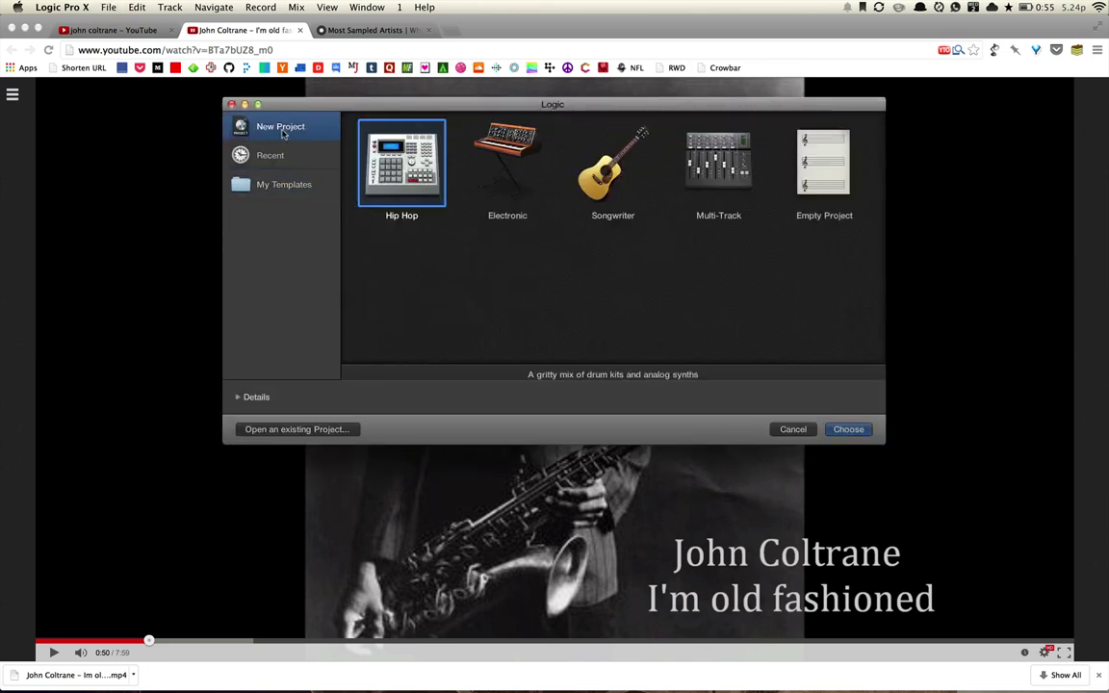
{"action": "double_click", "coordinate": [828, 171]}
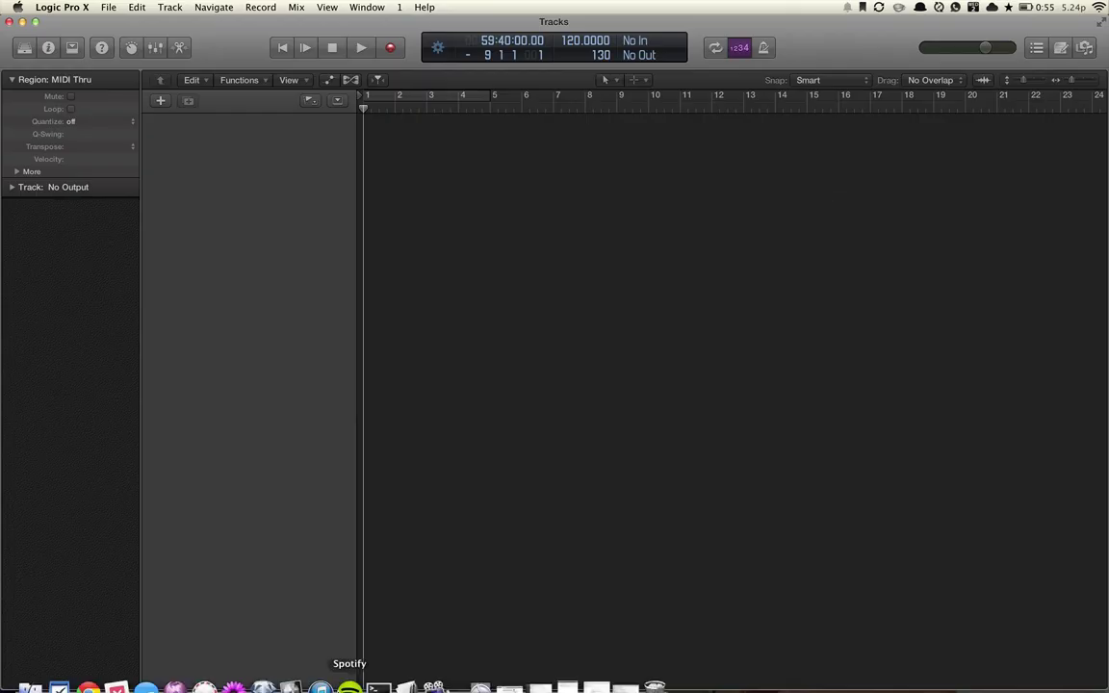
Step: Create one software instrument track using an instrument plug-in with Output 1 + 2
{"action": "key", "text": "super+Tab"}
{"action": "key", "text": "super+Tab"}
{"action": "key", "text": "super+Tab"}
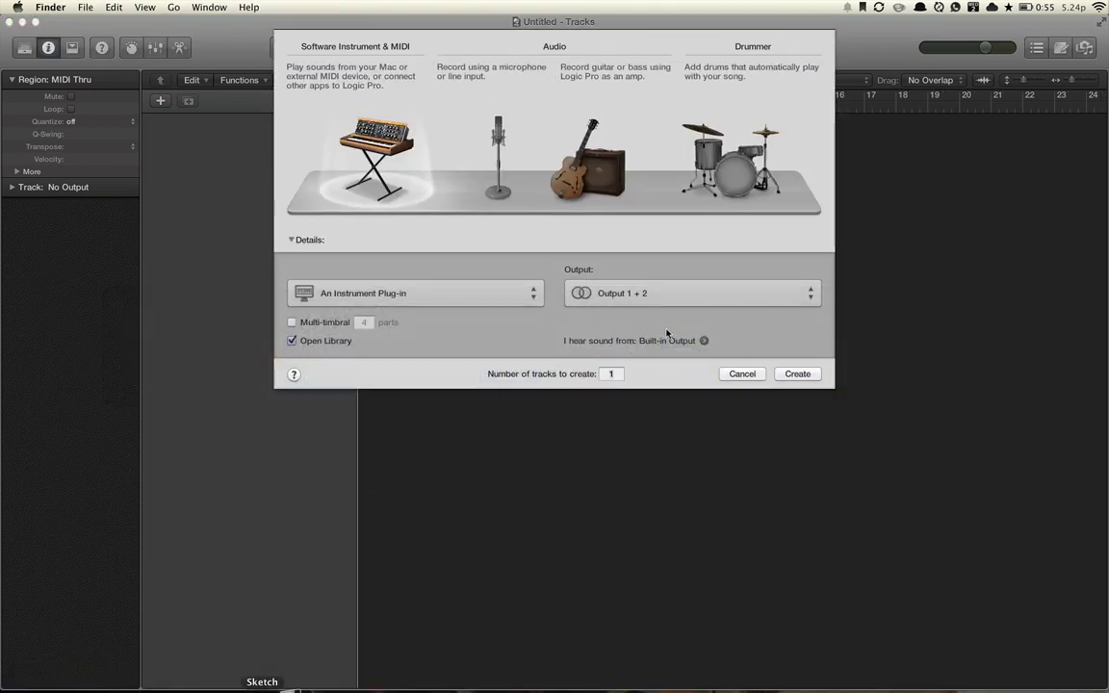
{"action": "left_click", "coordinate": [798, 376]}
{"action": "left_click", "coordinate": [798, 374]}
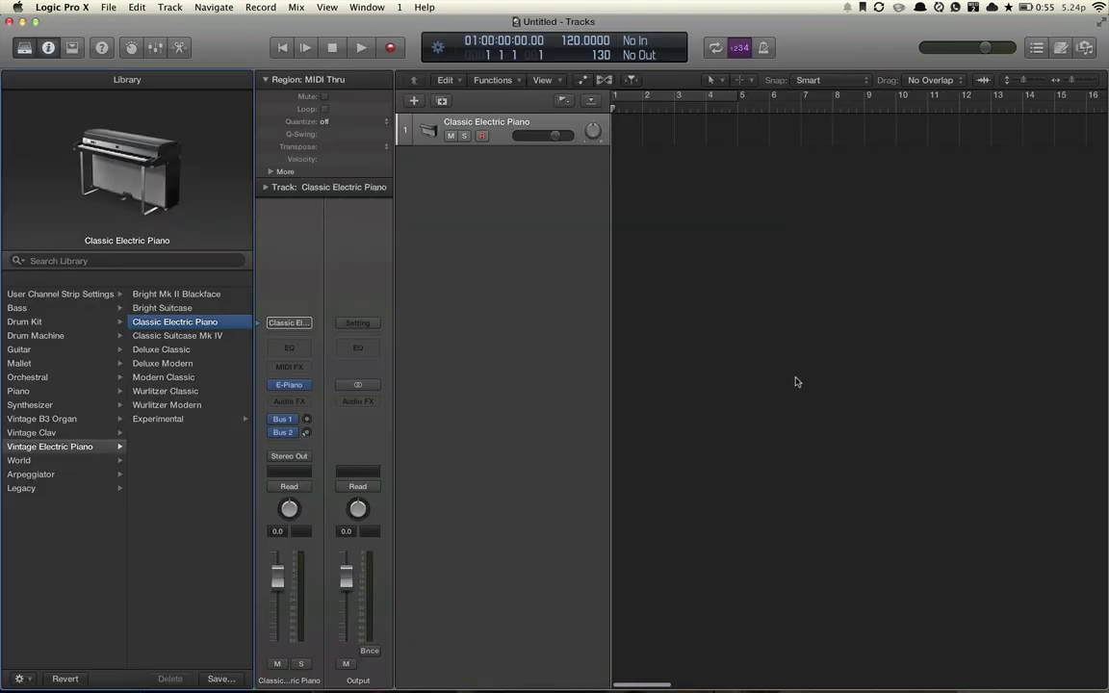
Step: Import the John Coltrane 720p MP4 from the Desktop folder at bar 1, extracting only the audio track without opening the movie
{"action": "left_click", "coordinate": [30, 685]}
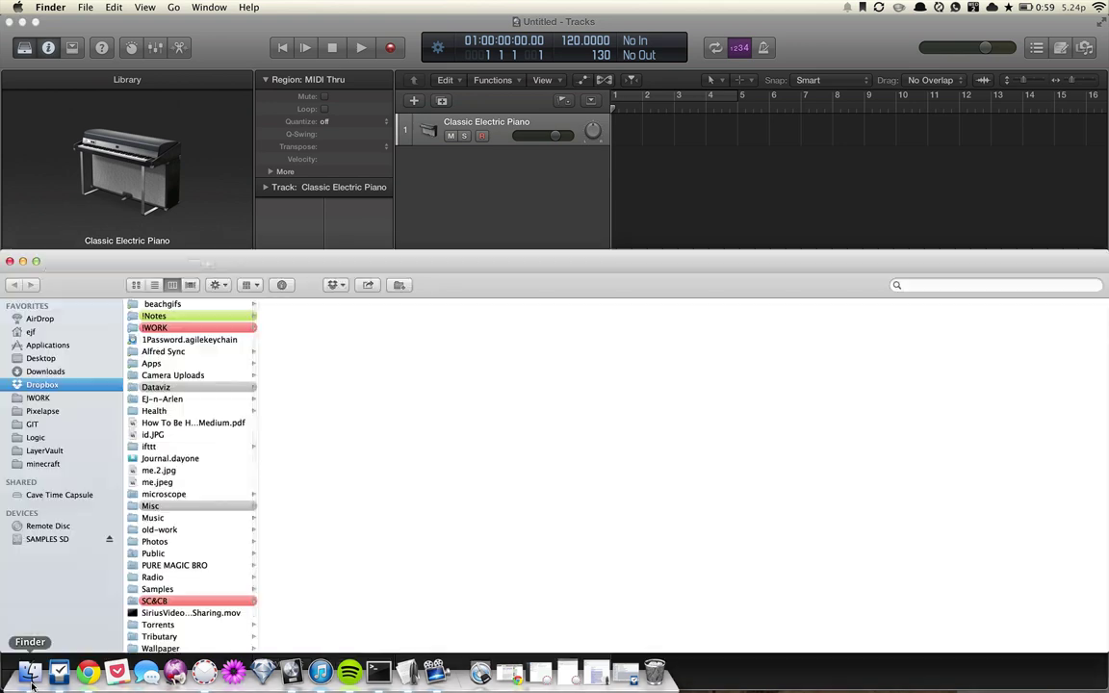
{"action": "left_click", "coordinate": [41, 358]}
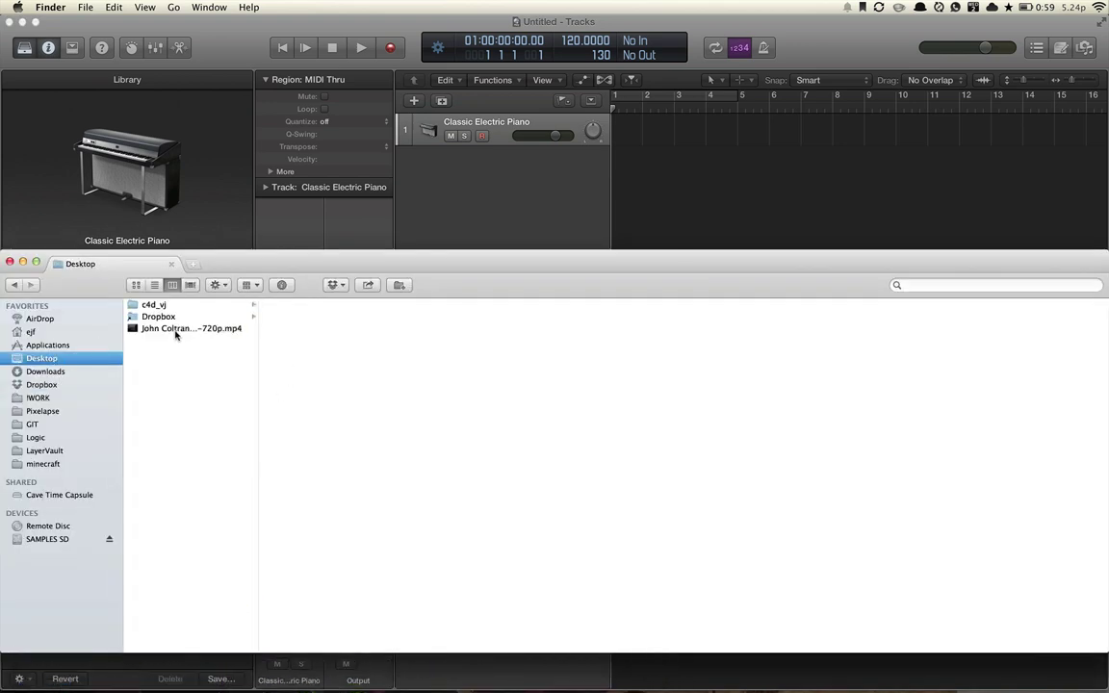
{"action": "left_click_drag", "start_coordinate": [173, 328], "coordinate": [627, 170]}
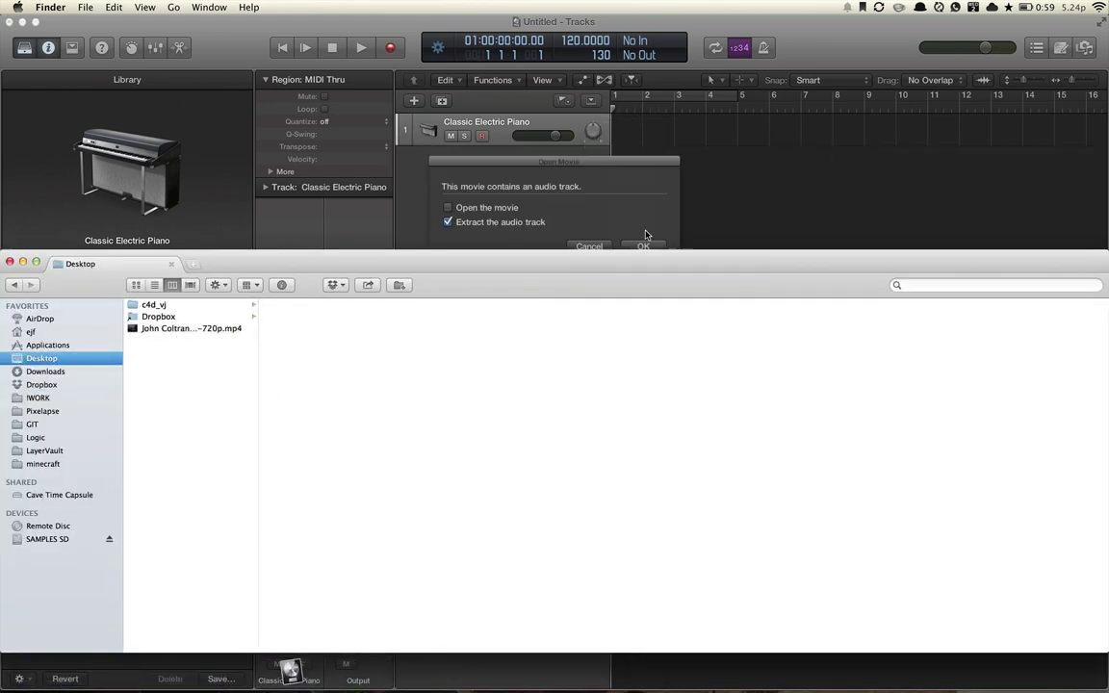
{"action": "left_click", "coordinate": [645, 232]}
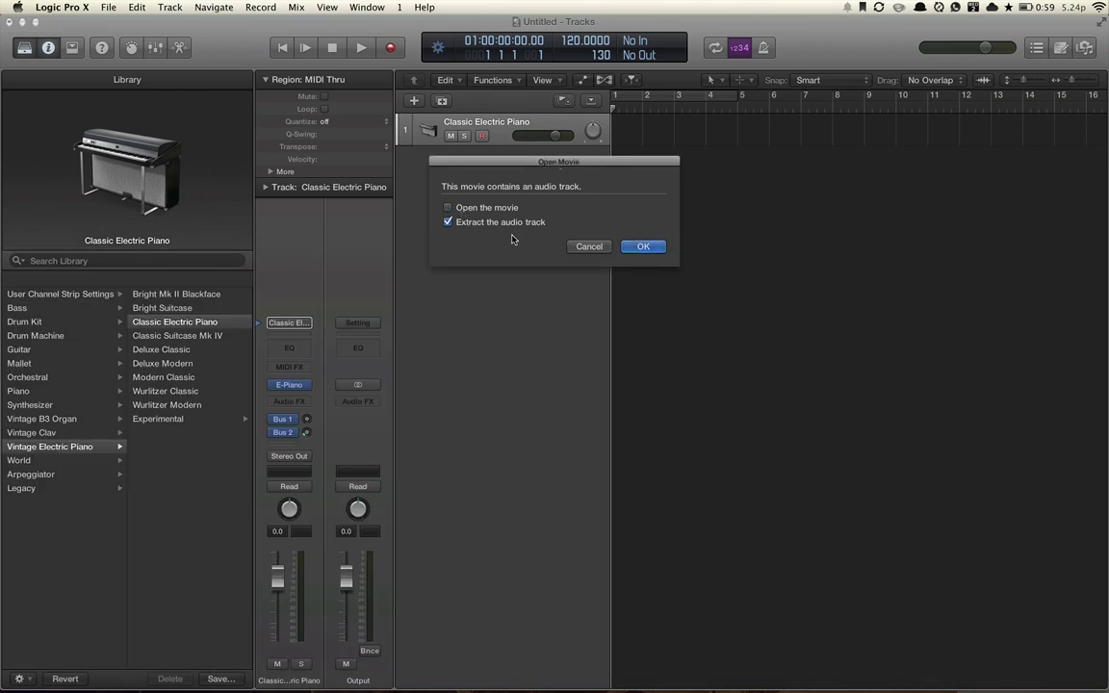
{"action": "left_click", "coordinate": [643, 248]}
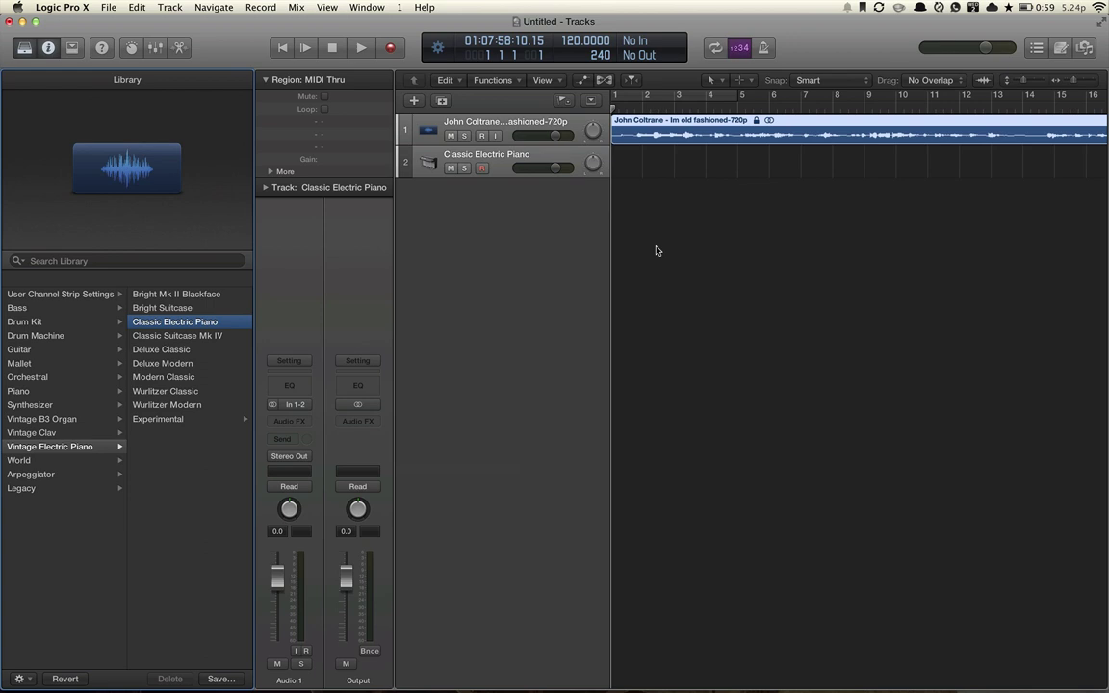
Step: Bounce the imported John Coltrane region in place and delete the original audio track
{"action": "right_click", "coordinate": [673, 134]}
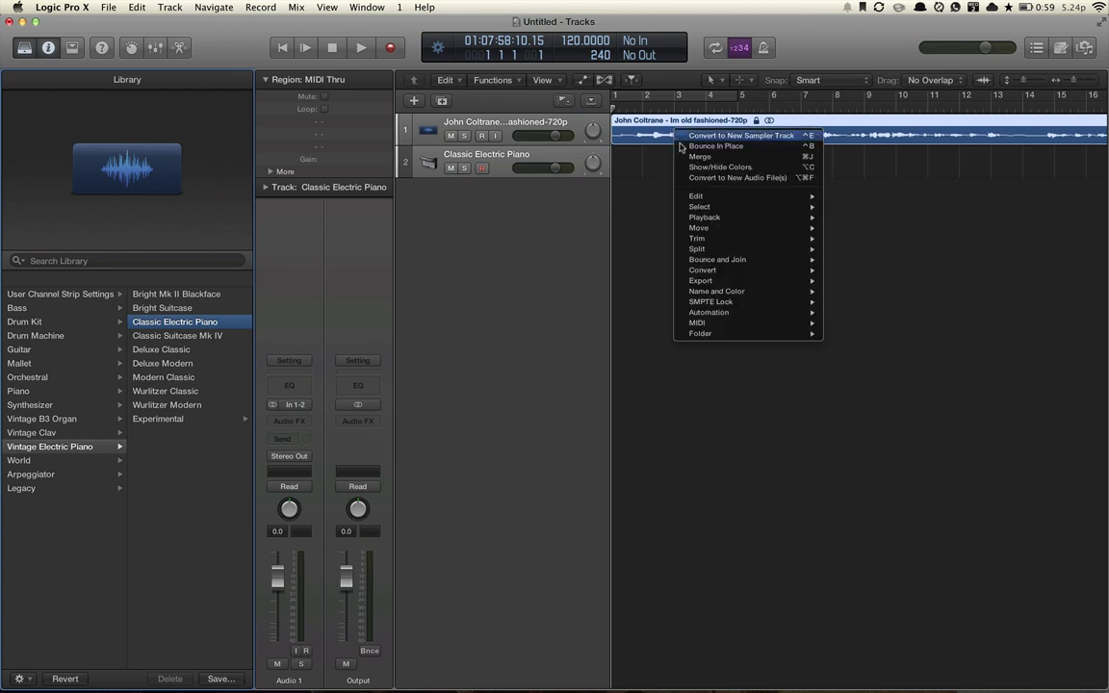
{"action": "left_click", "coordinate": [754, 146]}
{"action": "left_click", "coordinate": [662, 270]}
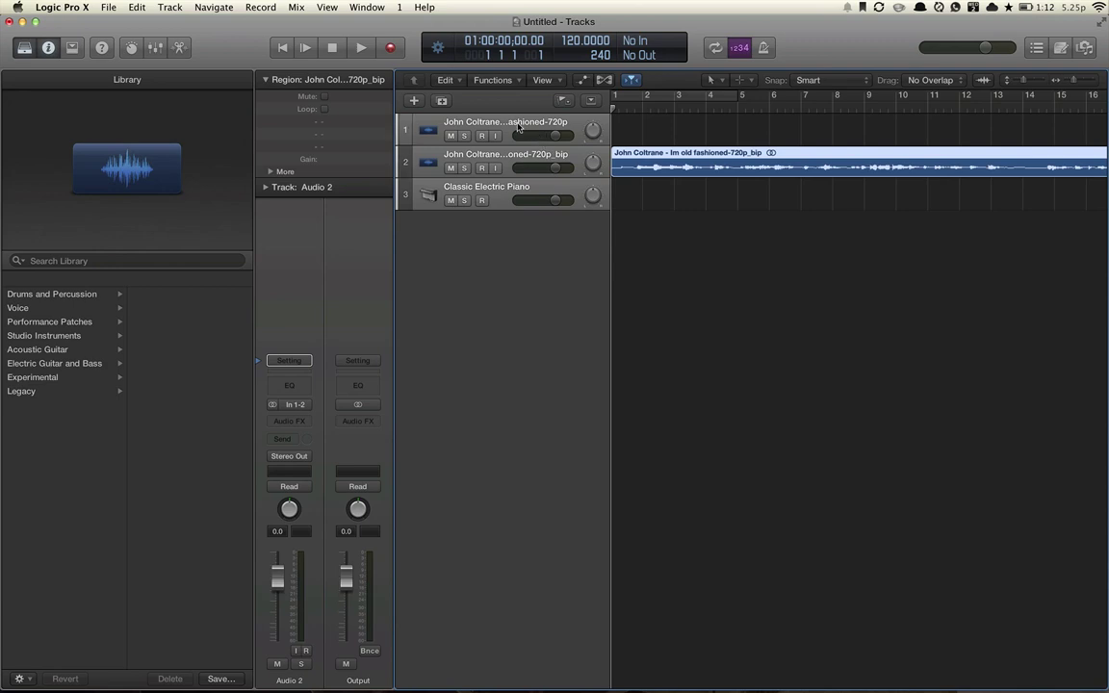
{"action": "left_click", "coordinate": [467, 116]}
{"action": "key", "text": "super+BackSpace"}
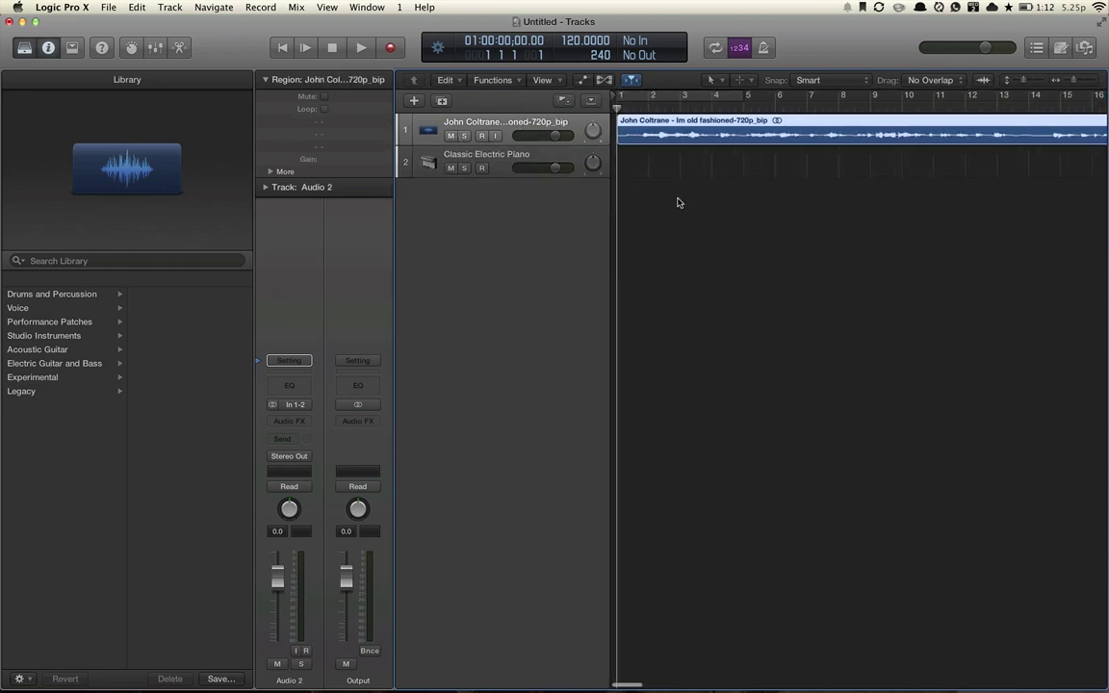
Step: Play the bounced recording with the system volume raised, and open the all8.com Tap for Beats Per Minute page in a new Chrome tab
{"action": "key", "text": "space"}
{"action": "key", "text": "XF86AudioRaiseVolume"}
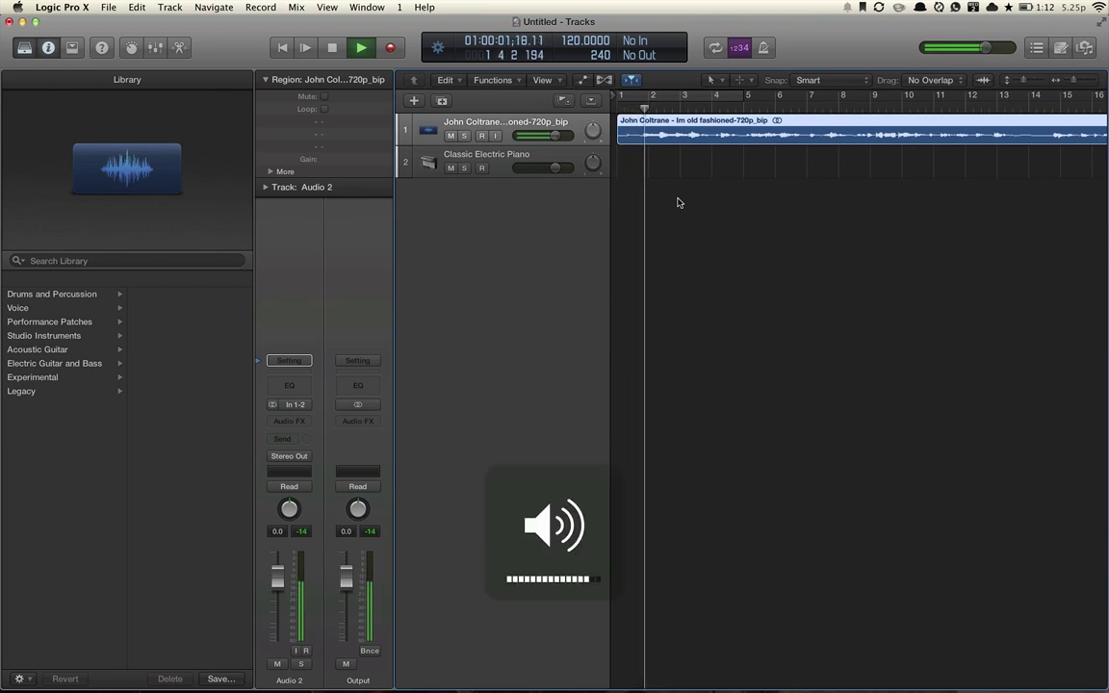
{"action": "mouse_move", "coordinate": [139, 686]}
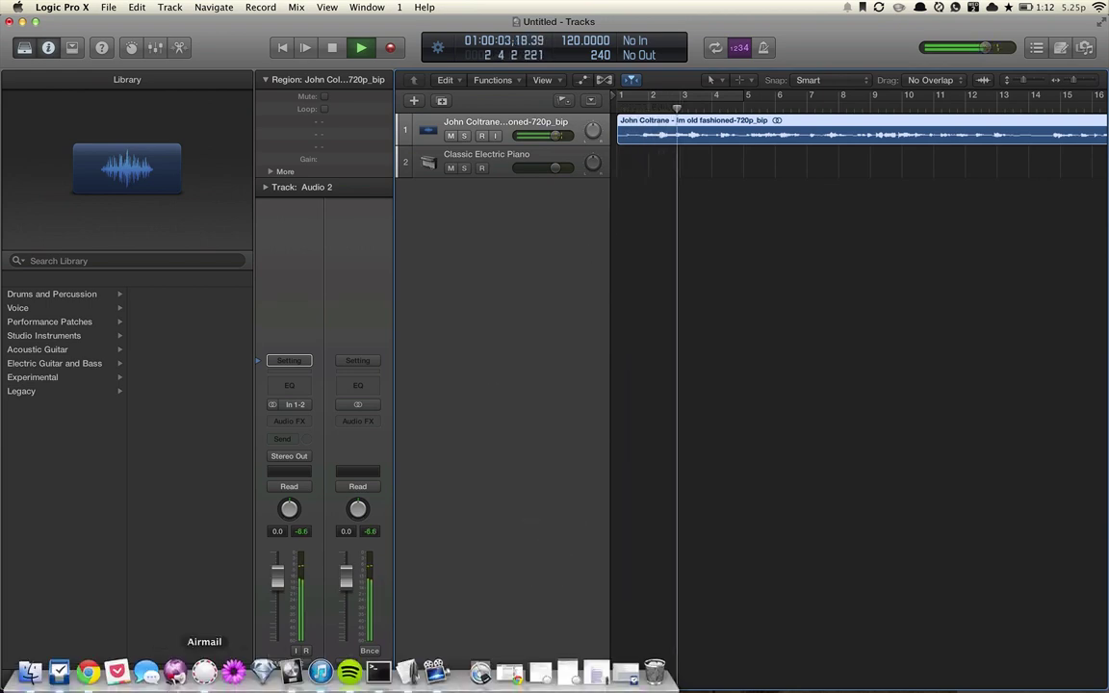
{"action": "left_click", "coordinate": [90, 674]}
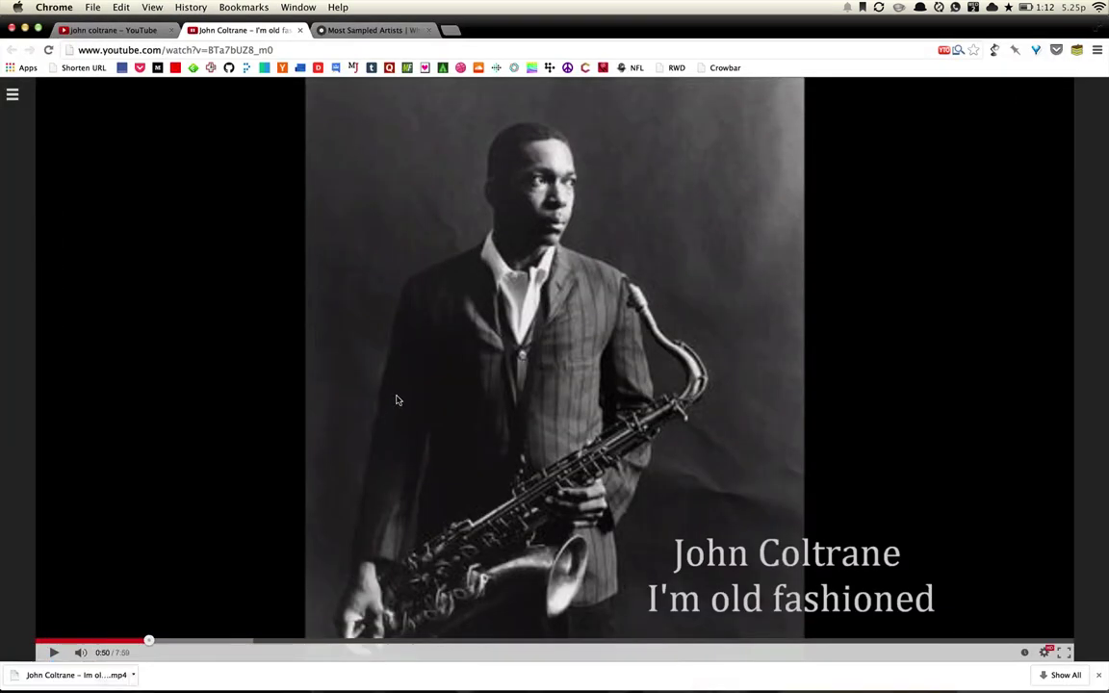
{"action": "key", "text": "ctrl+t"}
{"action": "type", "text": "tap"}
{"action": "key", "text": "Down"}
{"action": "key", "text": "Return"}
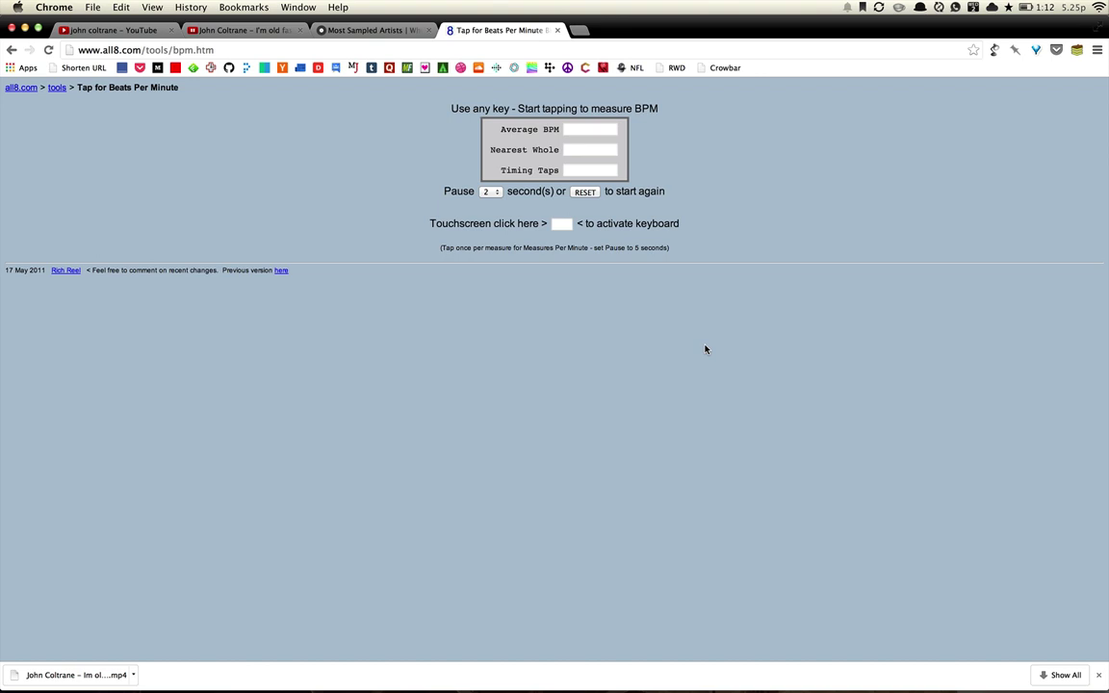
Step: Close the tempo-tapping page, return to Logic Pro X, and set the project tempo to 96 BPM
{"action": "key", "text": "super+w"}
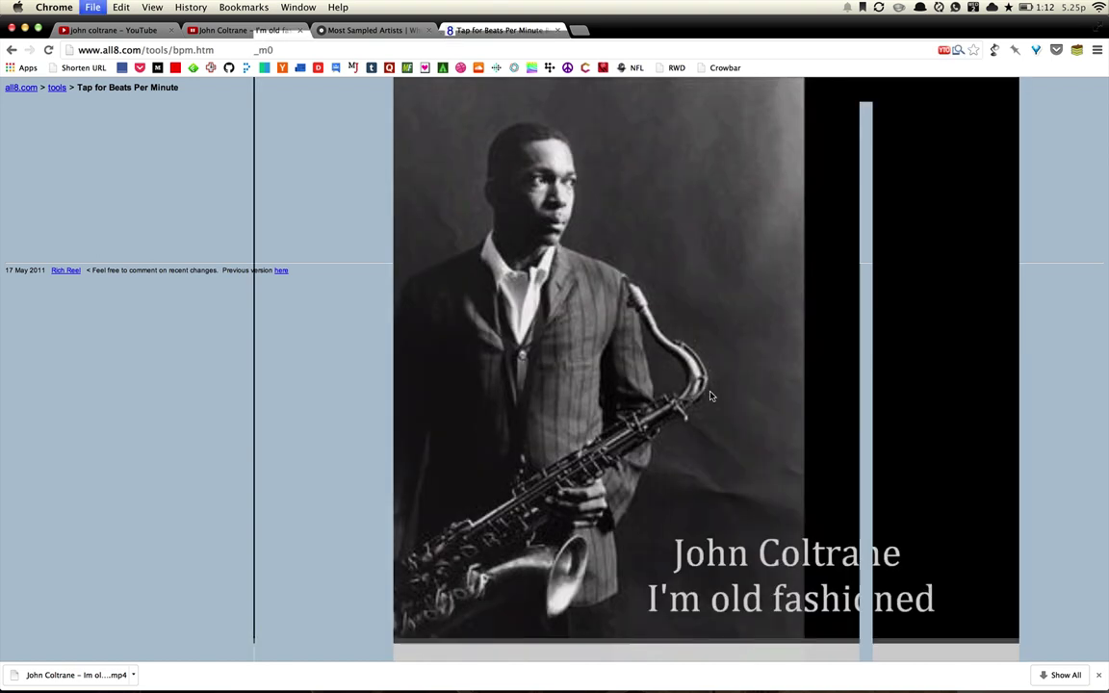
{"action": "key", "text": "super+Tab"}
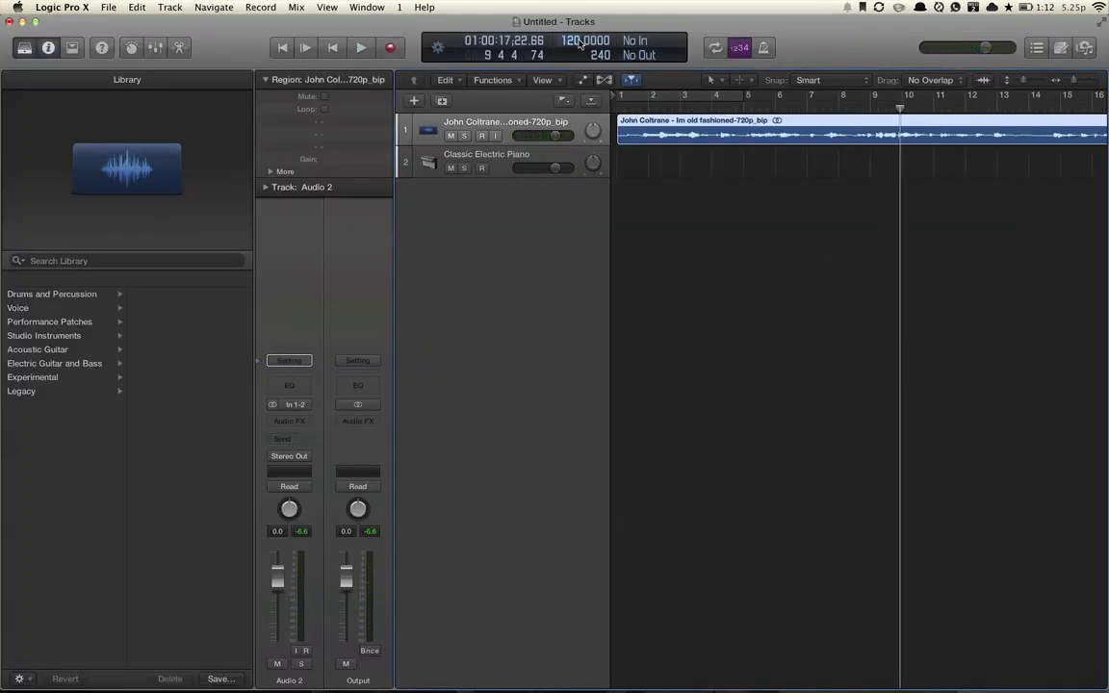
{"action": "left_click_drag", "start_coordinate": [576, 41], "coordinate": [608, 144]}
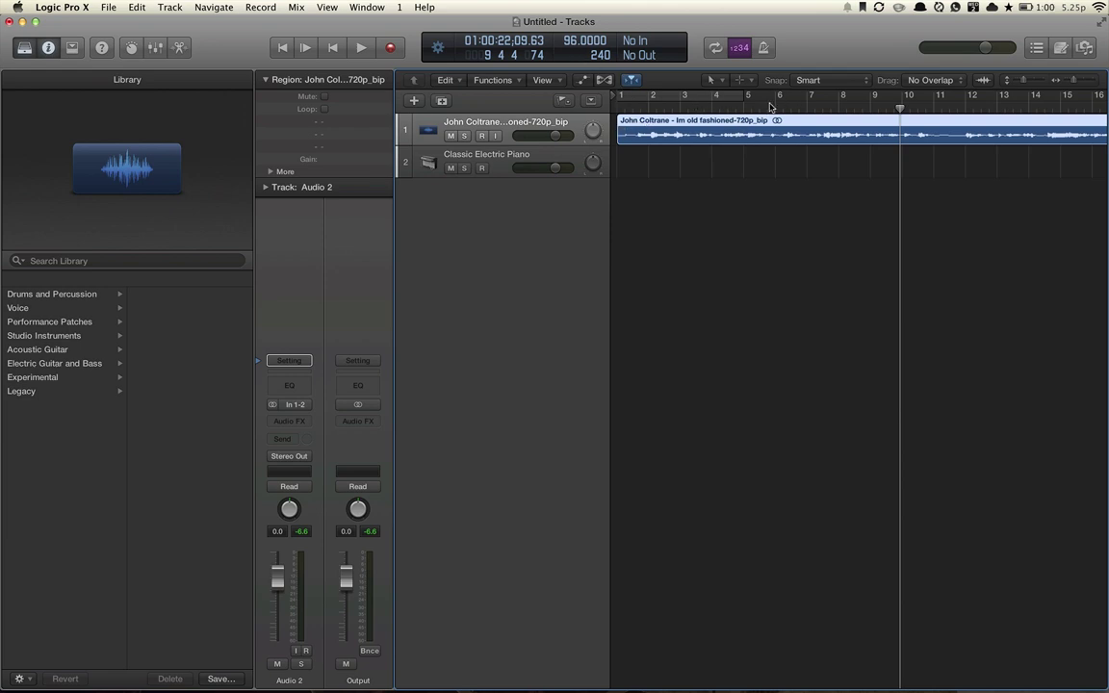
Step: Convert the bounced region to a new sampler track with zones from transient markers and trigger notes C1 to G8
{"action": "right_click", "coordinate": [697, 141]}
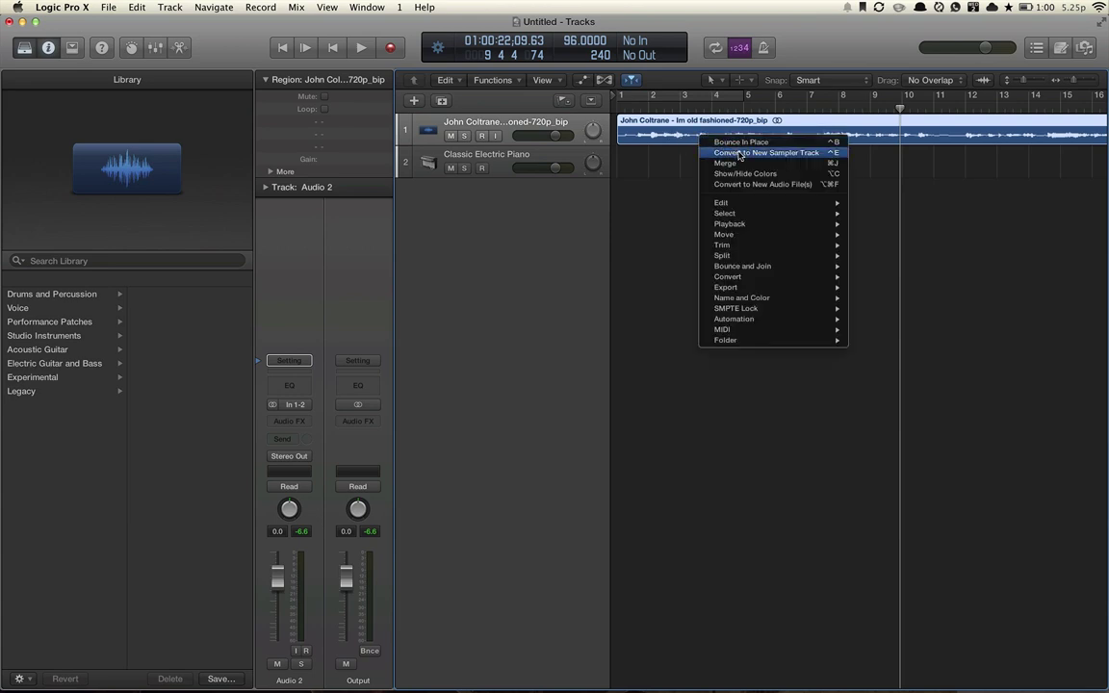
{"action": "left_click", "coordinate": [742, 154]}
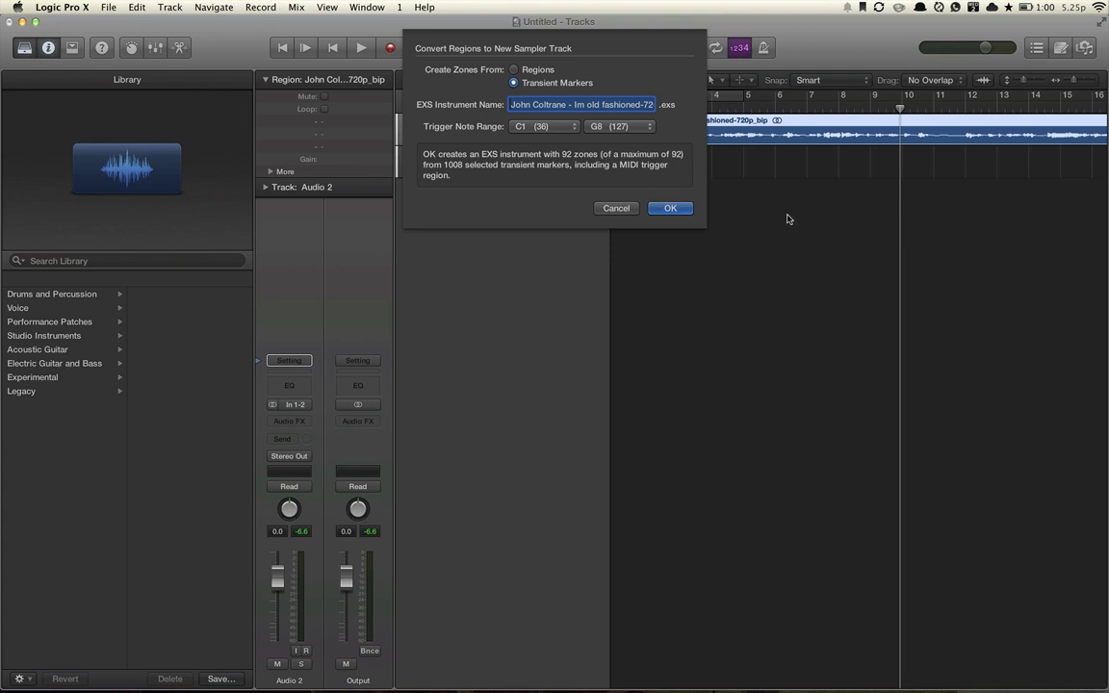
{"action": "left_click", "coordinate": [673, 208]}
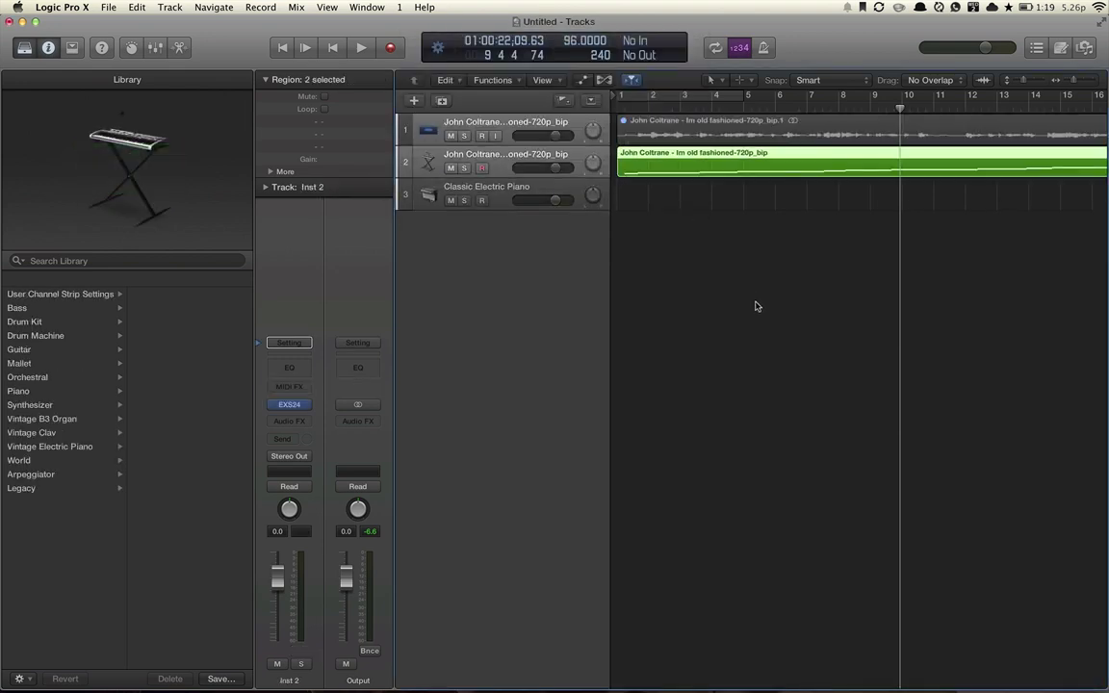
Step: Play the sampler track from the beginning through about bar 4, stop, and return the playhead to bar 1
{"action": "key", "text": "Return"}
{"action": "key", "text": "space"}
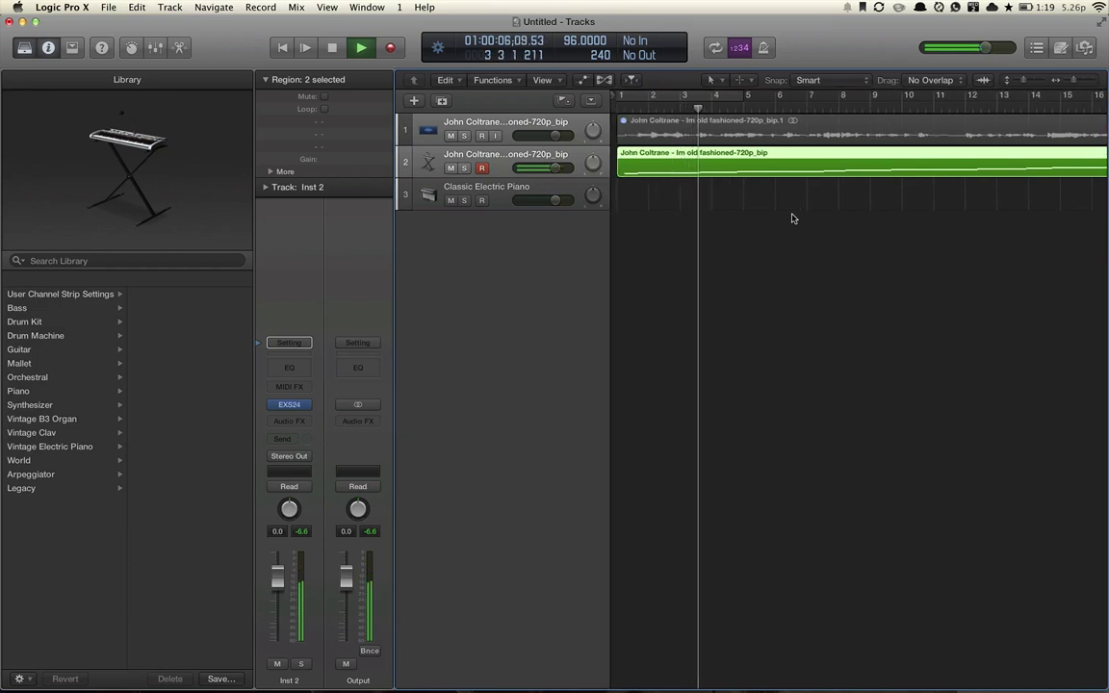
{"action": "key", "text": "space"}
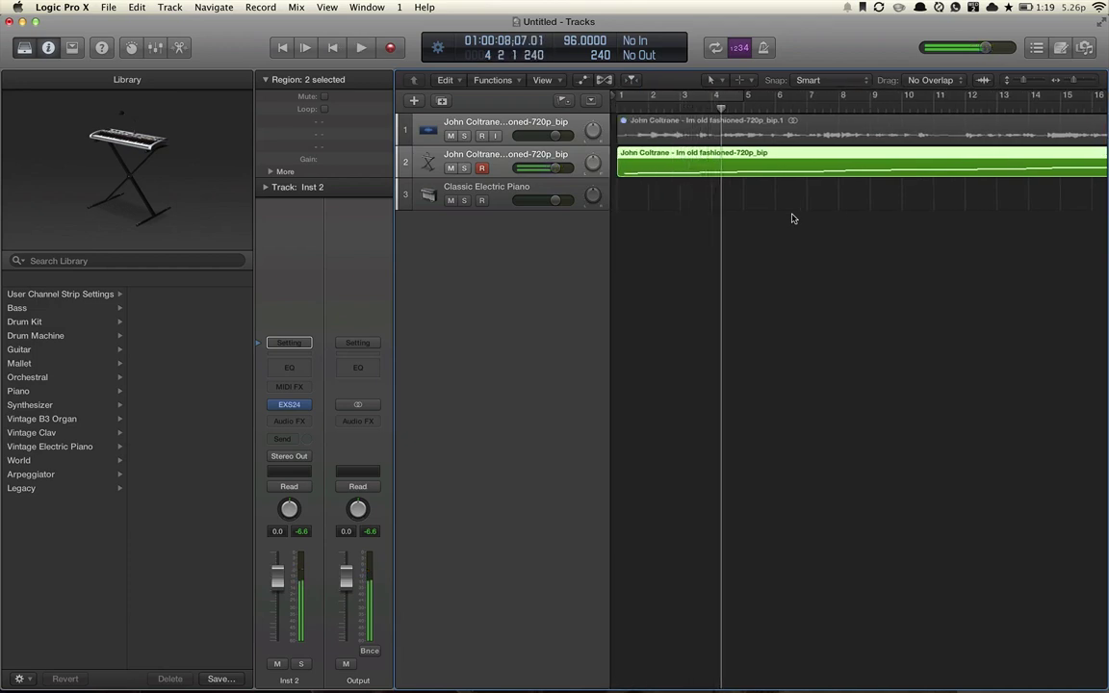
{"action": "key", "text": "Return"}
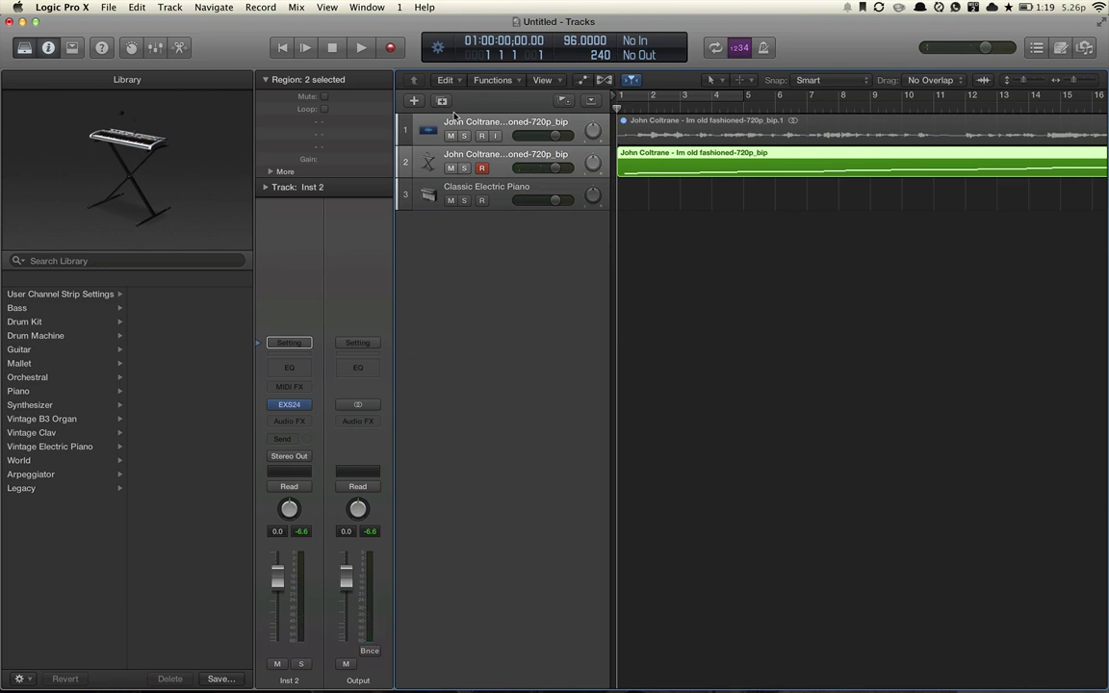
Step: Add one more software instrument track using an instrument plug-in with Output 1 + 2
{"action": "left_click", "coordinate": [414, 100]}
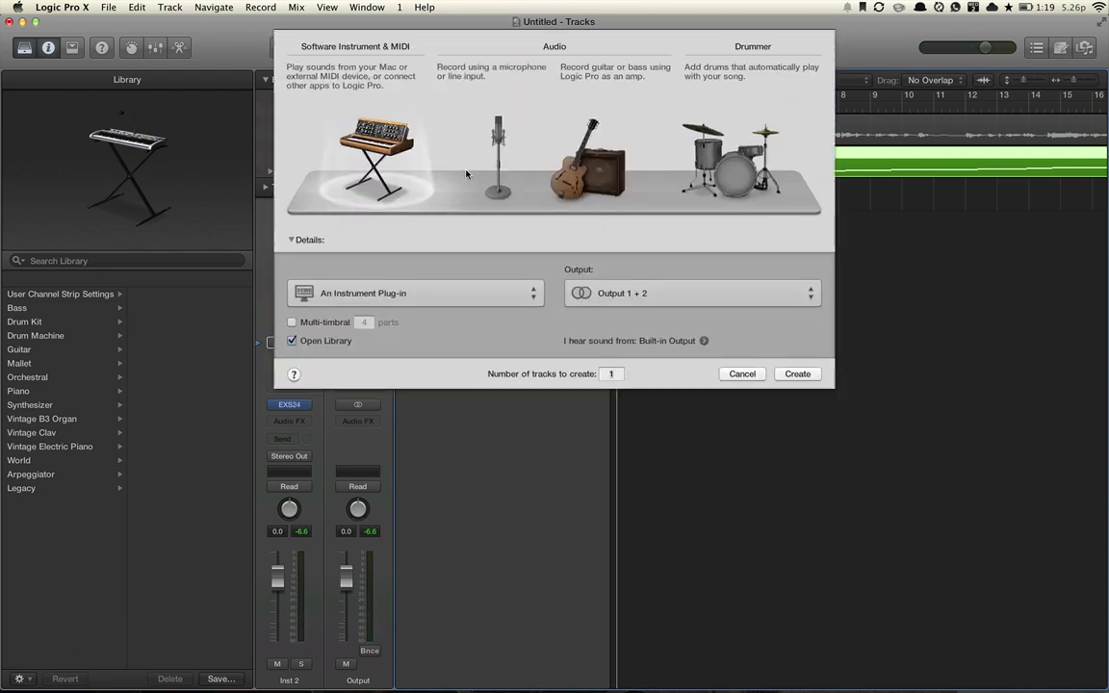
{"action": "key", "text": "Return"}
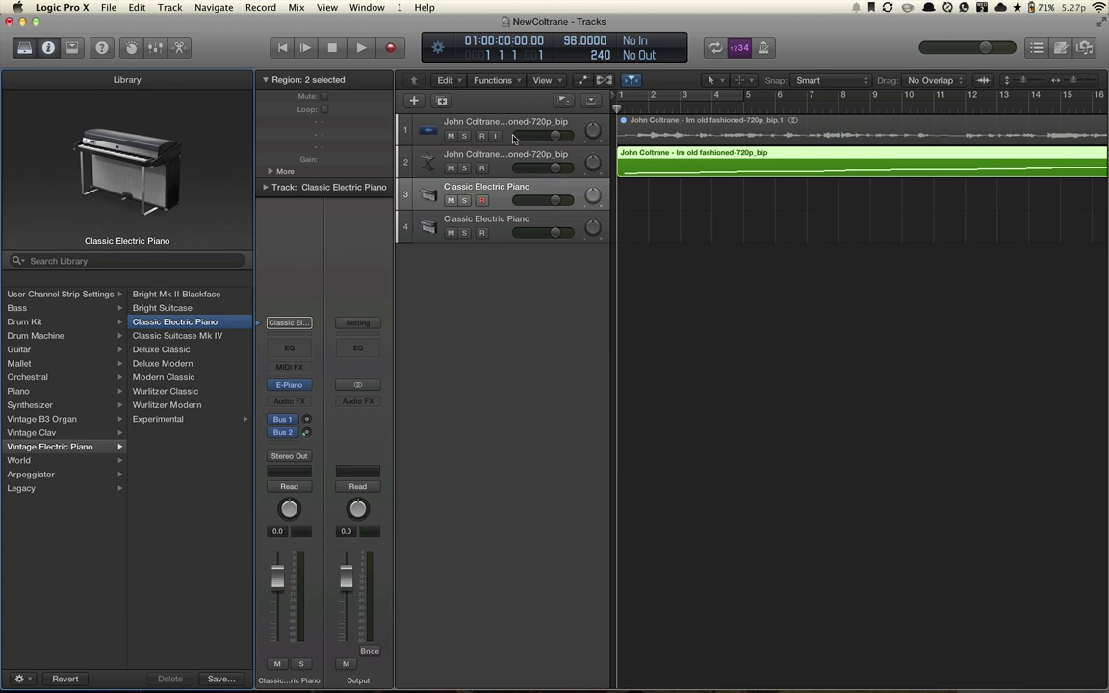
Step: Delete the green MIDI trigger region from the John Coltrane sampler track, keeping the track itself selected
{"action": "left_click", "coordinate": [490, 161]}
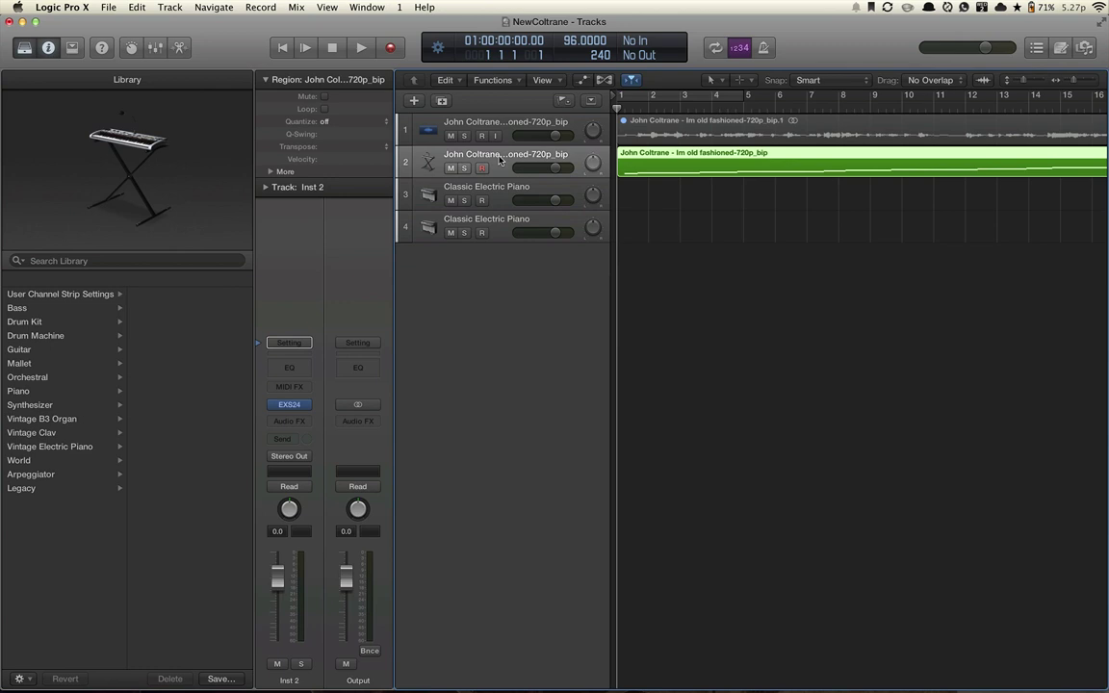
{"action": "left_click", "coordinate": [724, 197]}
{"action": "left_click", "coordinate": [714, 165]}
{"action": "key", "text": "Delete"}
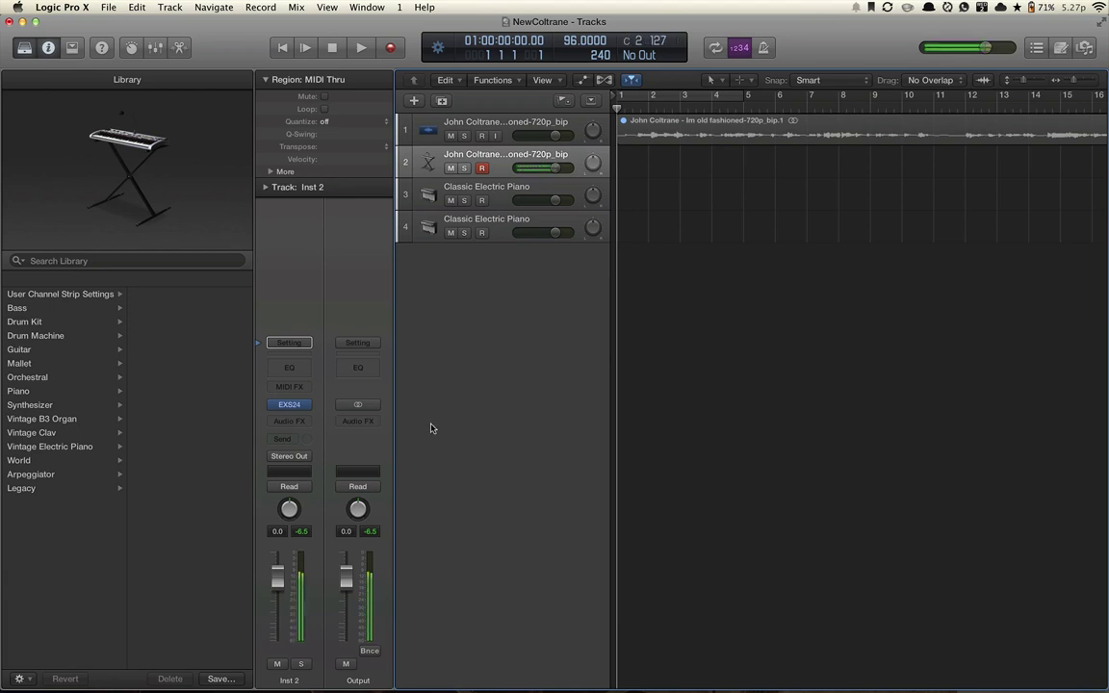
Step: Open the sampler track's EXS24 plug-in and its Instrument Editor, and arrange the two windows with the editor filling the screen
{"action": "left_click", "coordinate": [290, 404]}
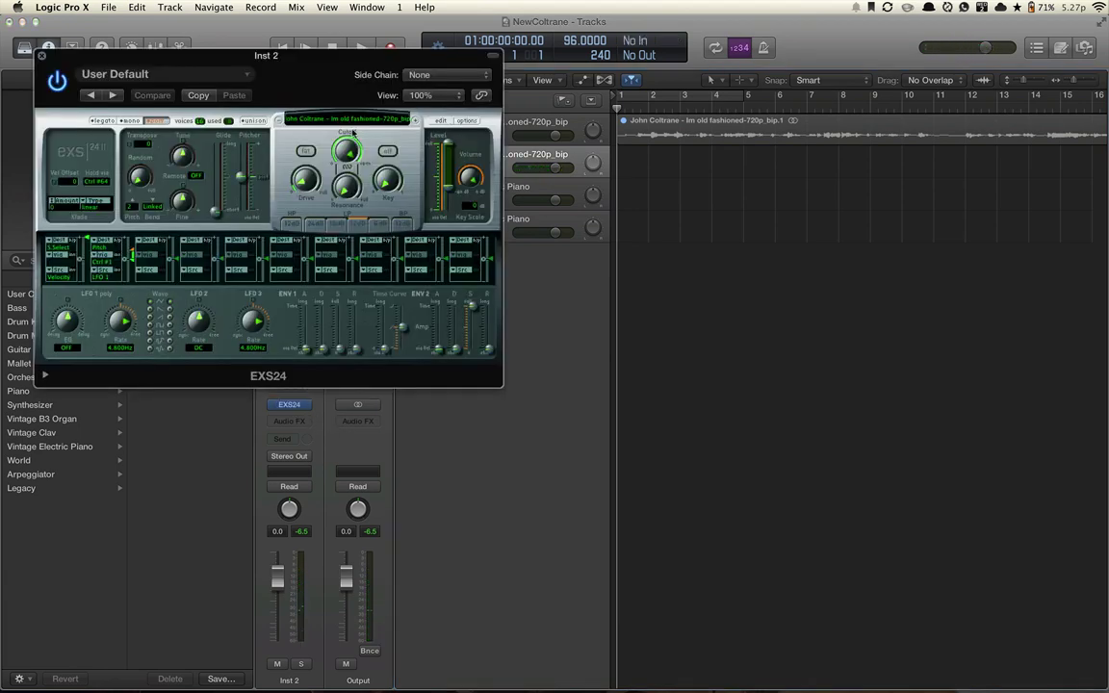
{"action": "left_click", "coordinate": [440, 122]}
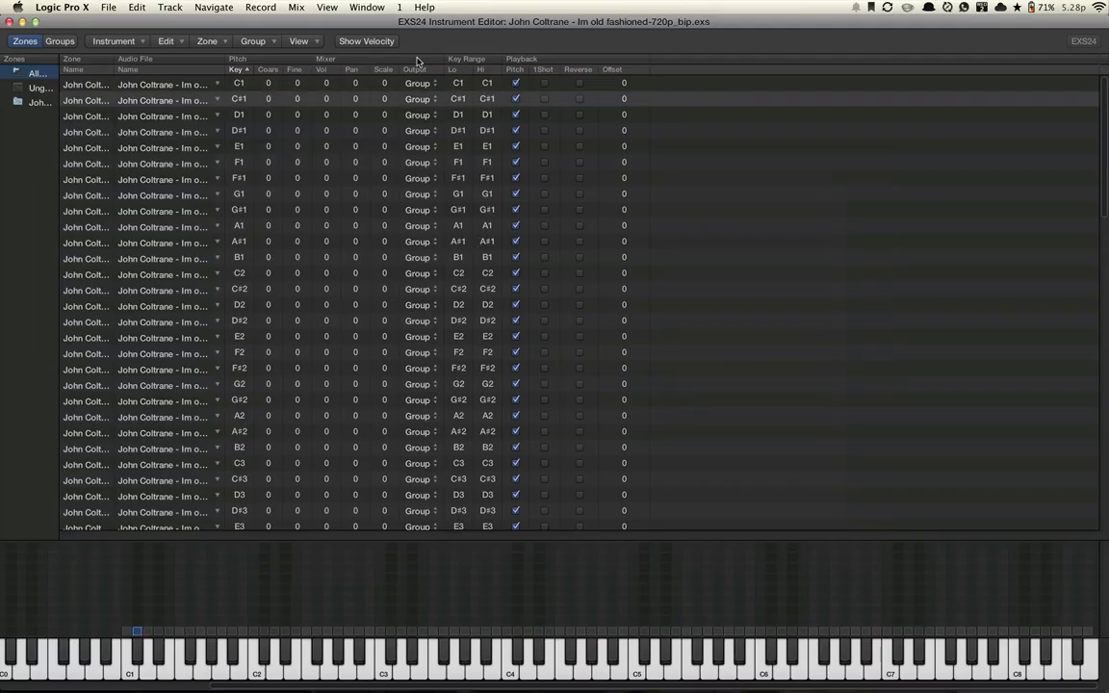
{"action": "left_click_drag", "start_coordinate": [348, 29], "coordinate": [645, 472]}
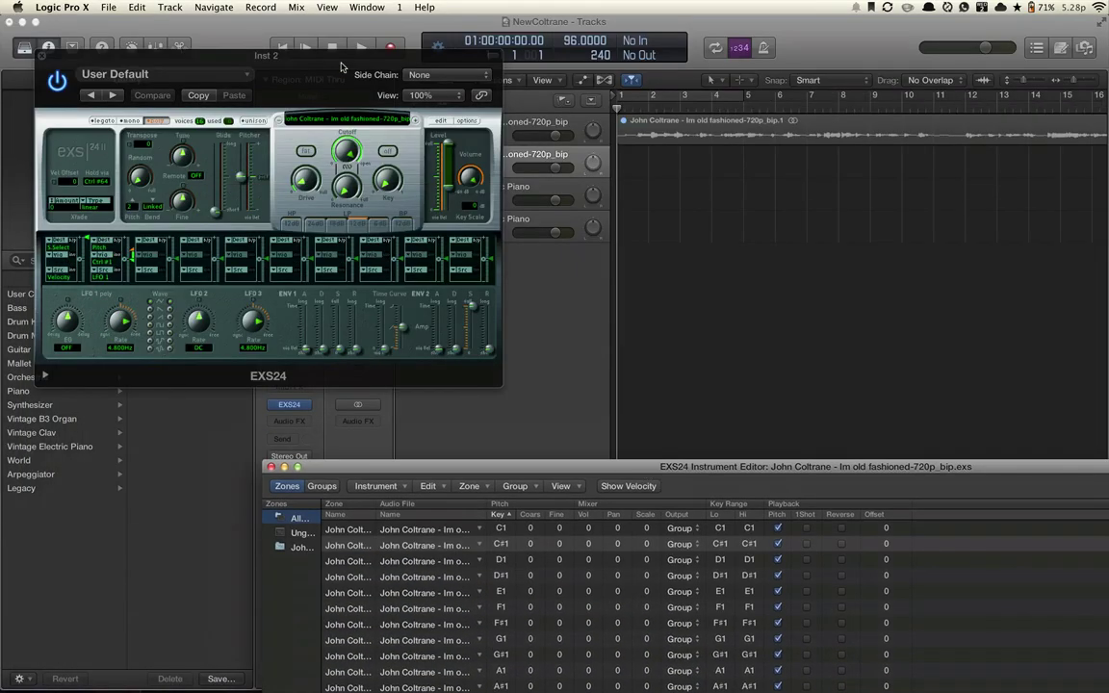
{"action": "left_click_drag", "start_coordinate": [327, 68], "coordinate": [432, 44]}
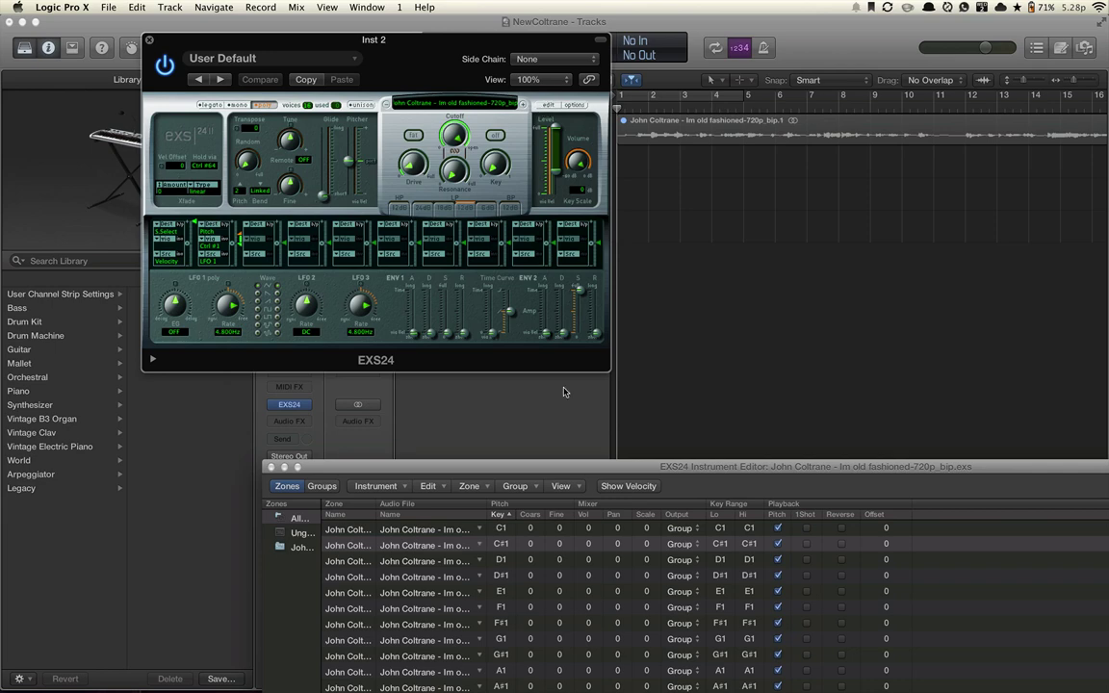
{"action": "left_click_drag", "start_coordinate": [572, 465], "coordinate": [316, 4]}
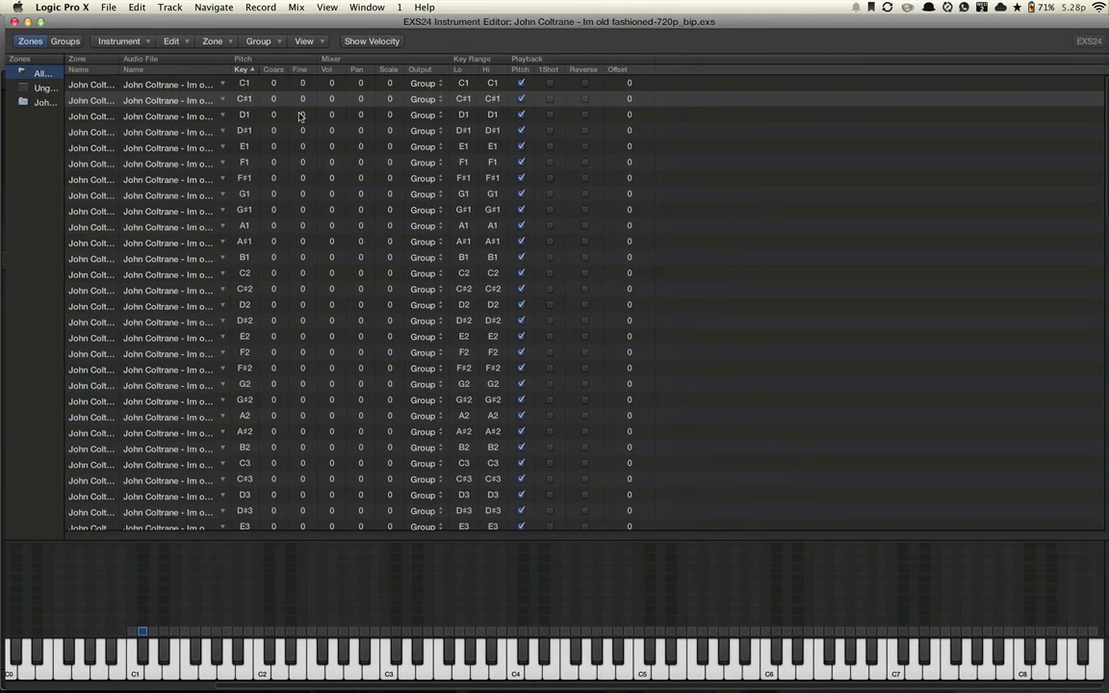
Step: Select all zones in the EXS24 Instrument Editor and enable 1Shot playback for them
{"action": "scroll", "coordinate": [320, 179], "scroll_direction": "down", "scroll_amount": 3}
{"action": "scroll", "coordinate": [318, 180], "scroll_direction": "up", "scroll_amount": 3}
{"action": "left_click", "coordinate": [308, 160]}
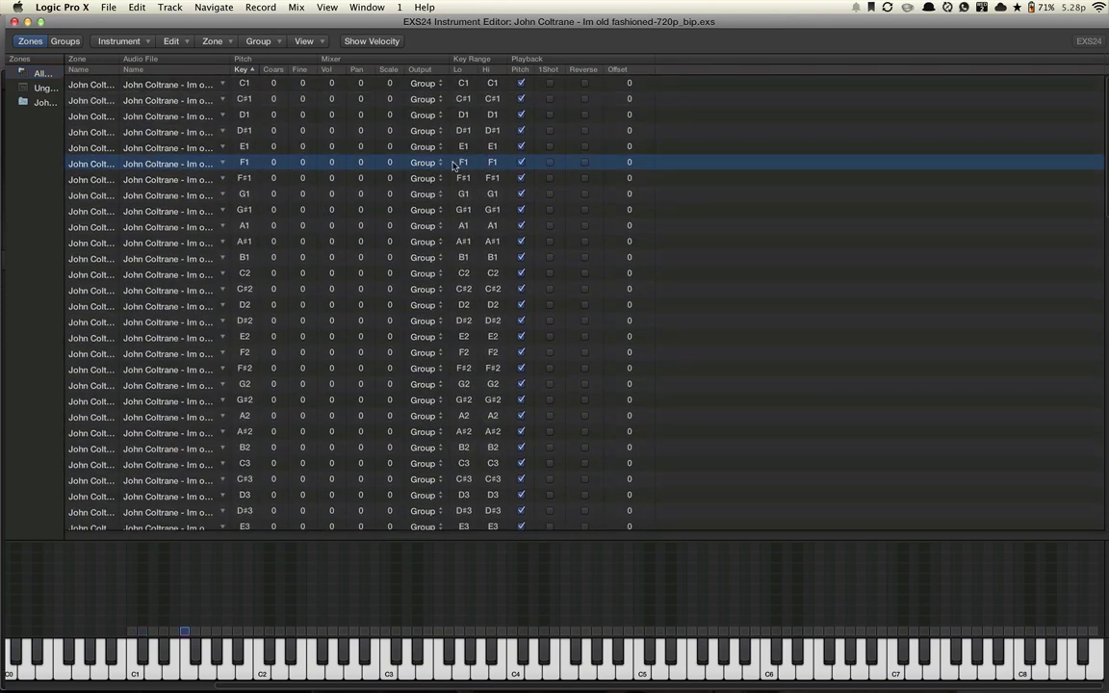
{"action": "key", "text": "super+a"}
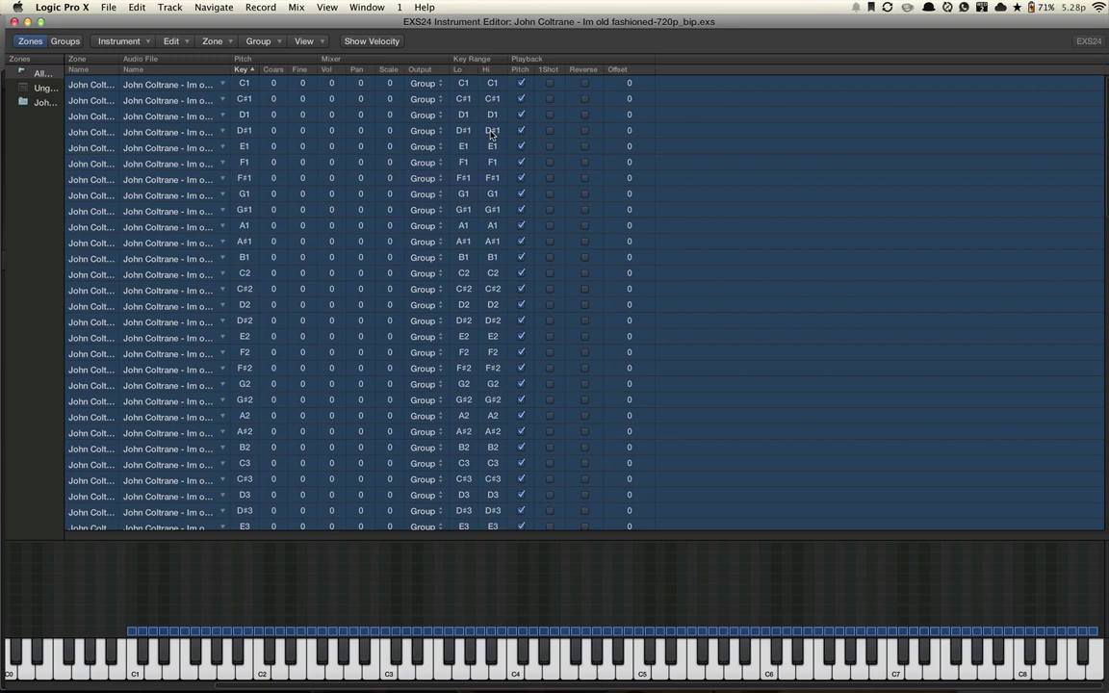
{"action": "left_click", "coordinate": [550, 85]}
Step: Select the C1 zone alone and step through the following zones one by one to E1 to audition them
{"action": "left_click", "coordinate": [549, 85]}
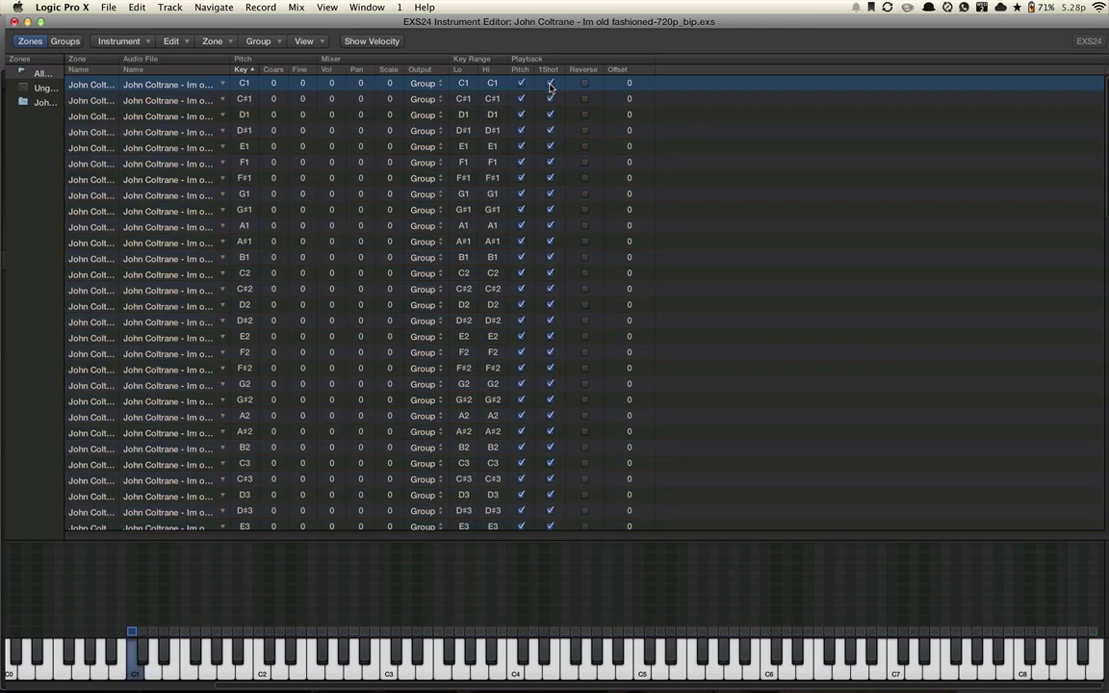
{"action": "key", "text": "Down"}
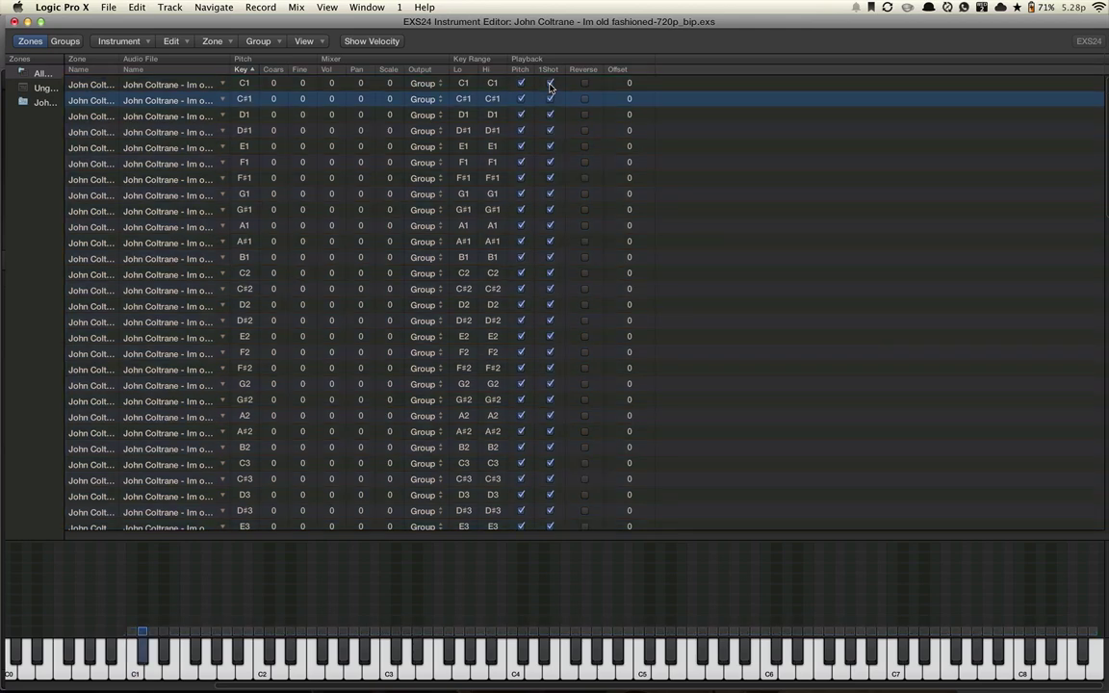
{"action": "key", "text": "Down"}
{"action": "key", "text": "Down"}
{"action": "key", "text": "Down"}
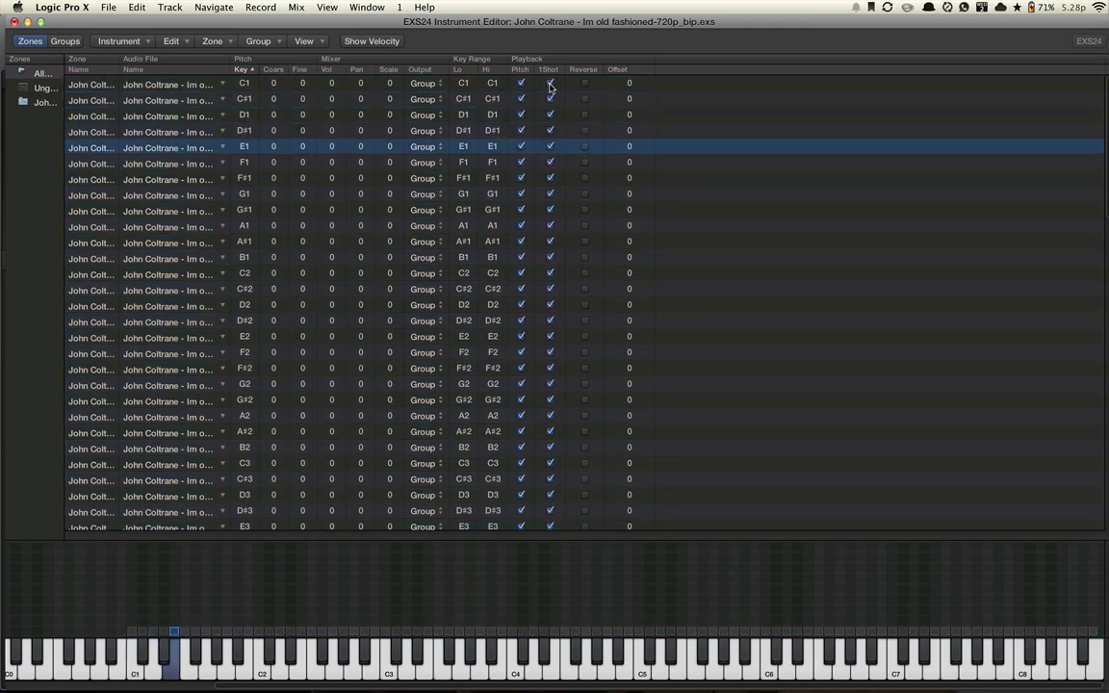
Step: Continue stepping through the sampler zones from E1 up to D2 to audition each chop
{"action": "key", "text": "Down"}
{"action": "key", "text": "Down"}
{"action": "key", "text": "Down"}
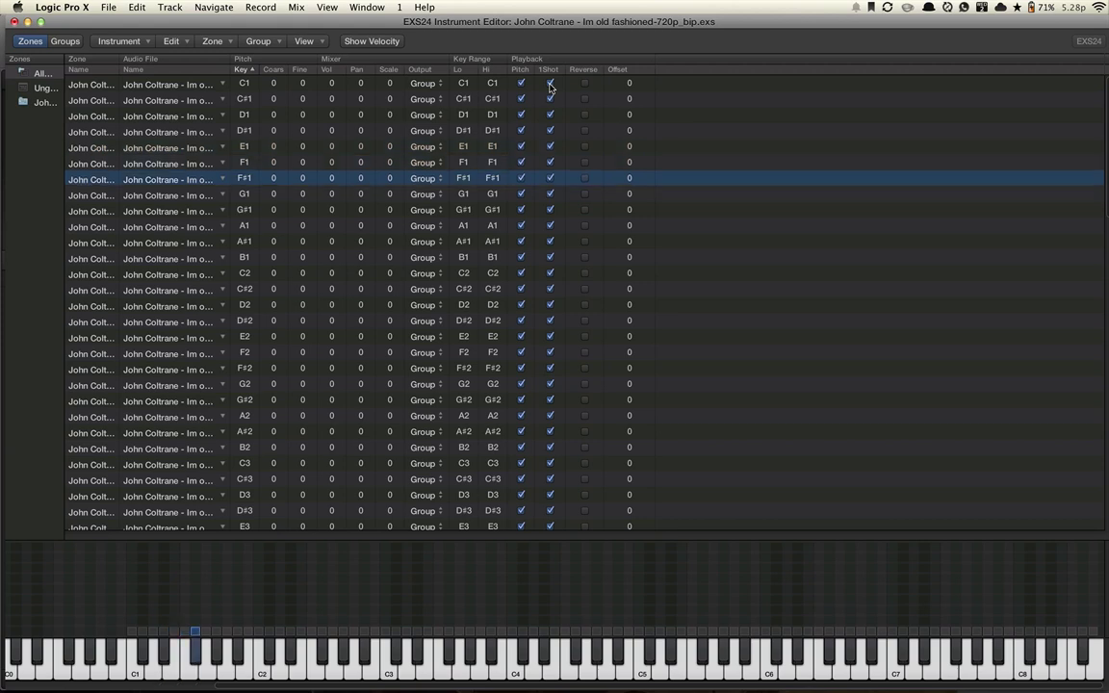
{"action": "key", "text": "Down"}
{"action": "key", "text": "Down"}
{"action": "key", "text": "Down"}
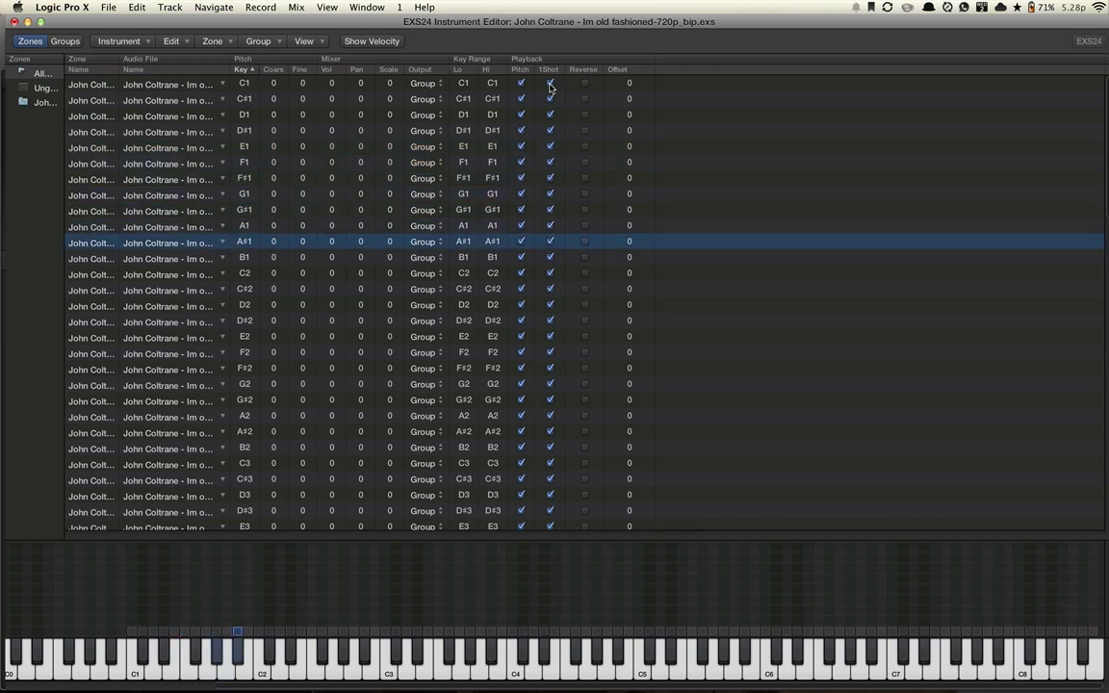
{"action": "key", "text": "Up"}
{"action": "key", "text": "Up"}
{"action": "key", "text": "Down"}
{"action": "key", "text": "Down"}
{"action": "key", "text": "Down"}
{"action": "key", "text": "Down"}
{"action": "key", "text": "Down"}
{"action": "key", "text": "Down"}
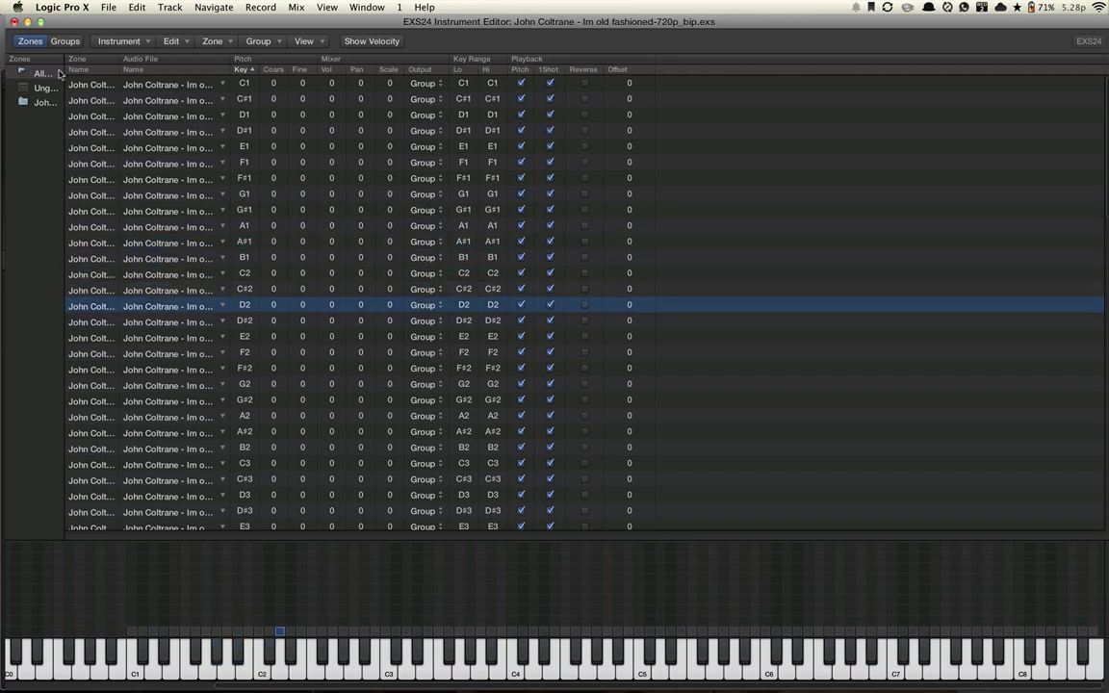
Step: Save the instrument's zone changes while closing its editor, and limit the EXS24 to 1 voice
{"action": "left_click", "coordinate": [14, 21]}
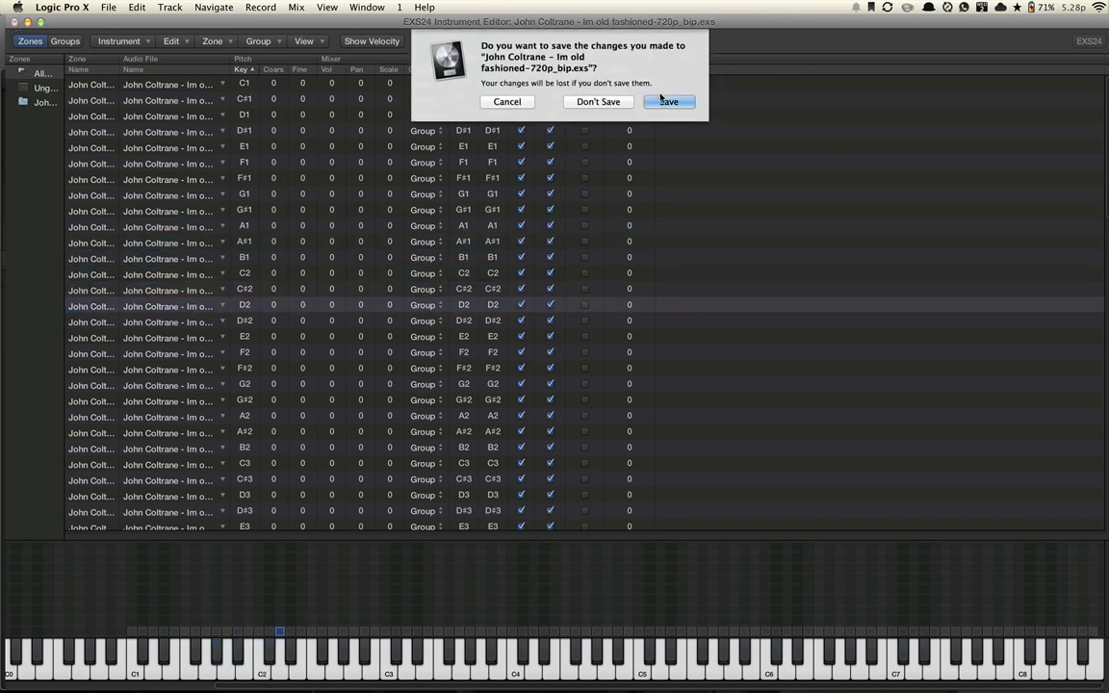
{"action": "left_click", "coordinate": [666, 102]}
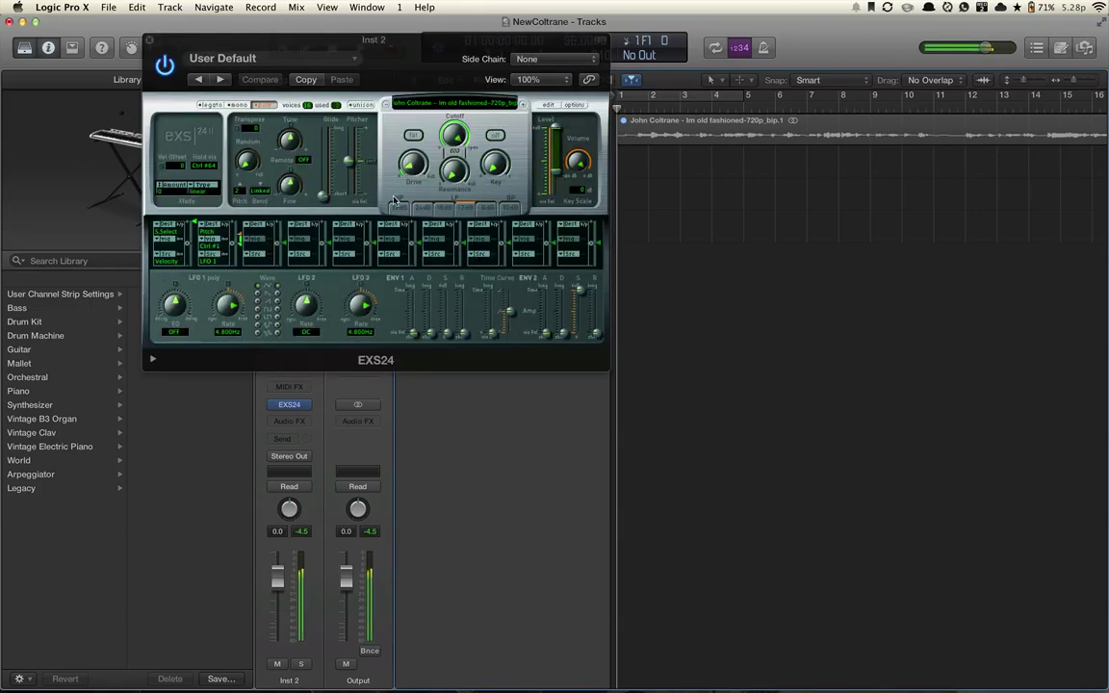
{"action": "left_click_drag", "start_coordinate": [307, 105], "coordinate": [306, 187]}
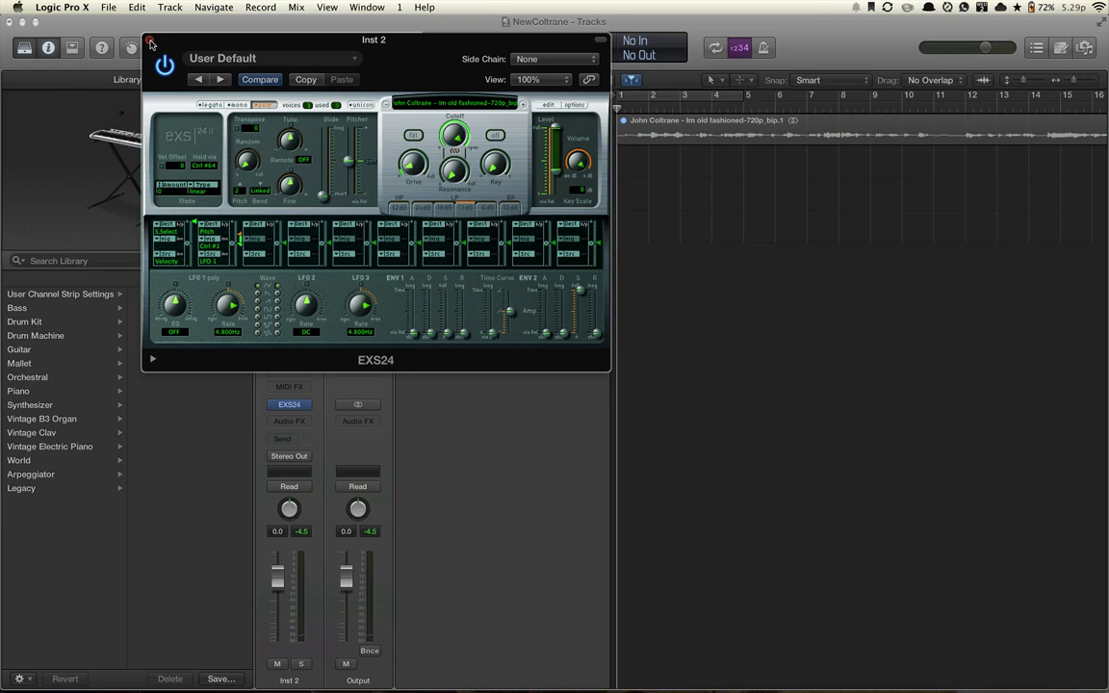
{"action": "left_click", "coordinate": [149, 41]}
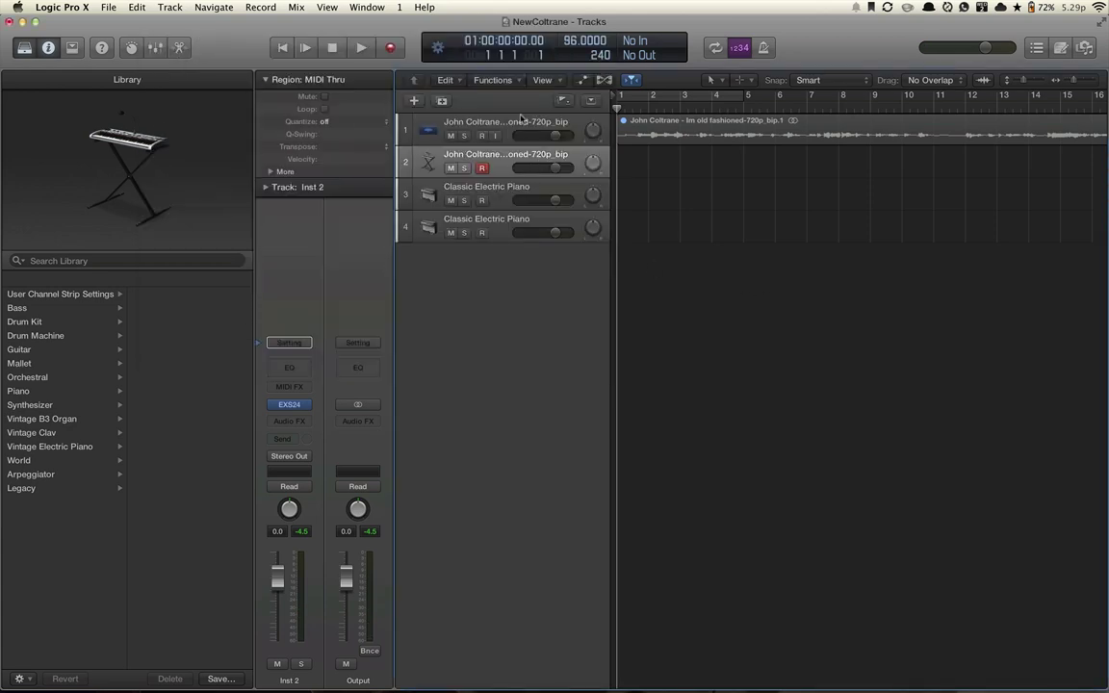
Step: Create one software instrument track and try the Boutique 909 and Boutique 808 drum machine patches on track 3
{"action": "left_click", "coordinate": [414, 100]}
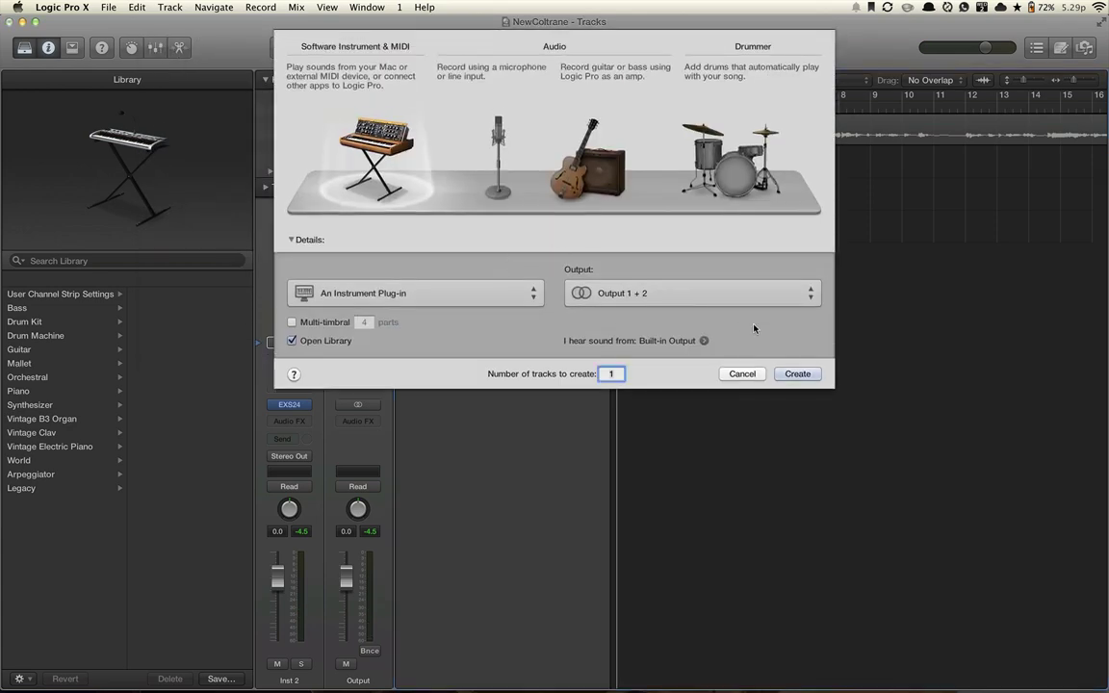
{"action": "left_click", "coordinate": [797, 373]}
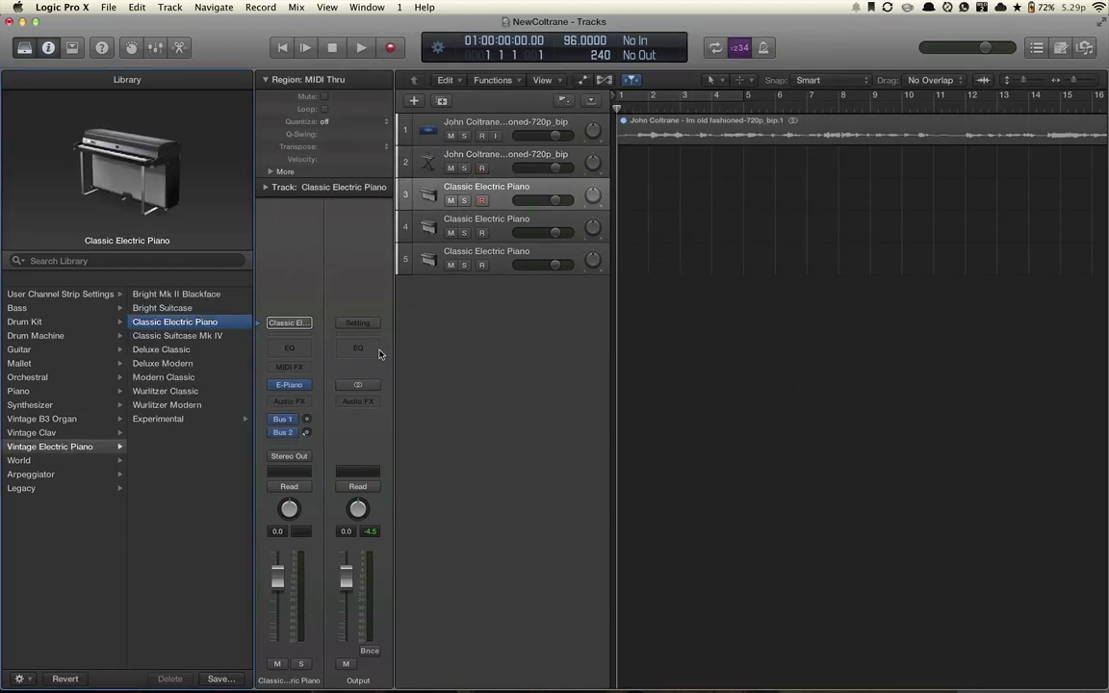
{"action": "left_click", "coordinate": [44, 335]}
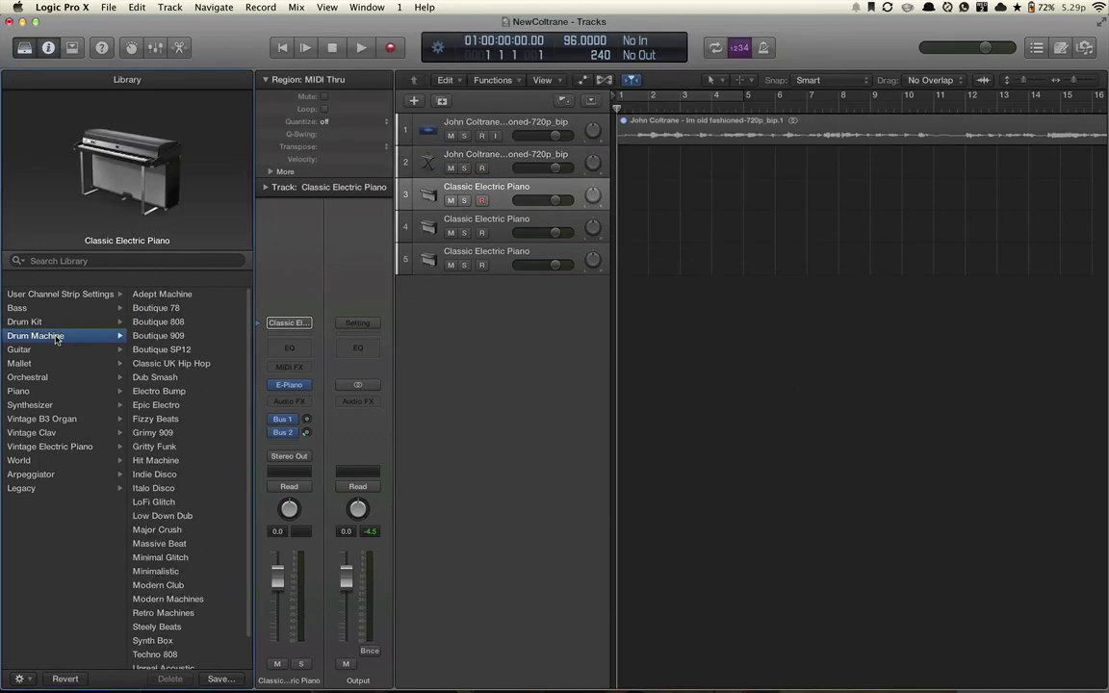
{"action": "left_click", "coordinate": [178, 335]}
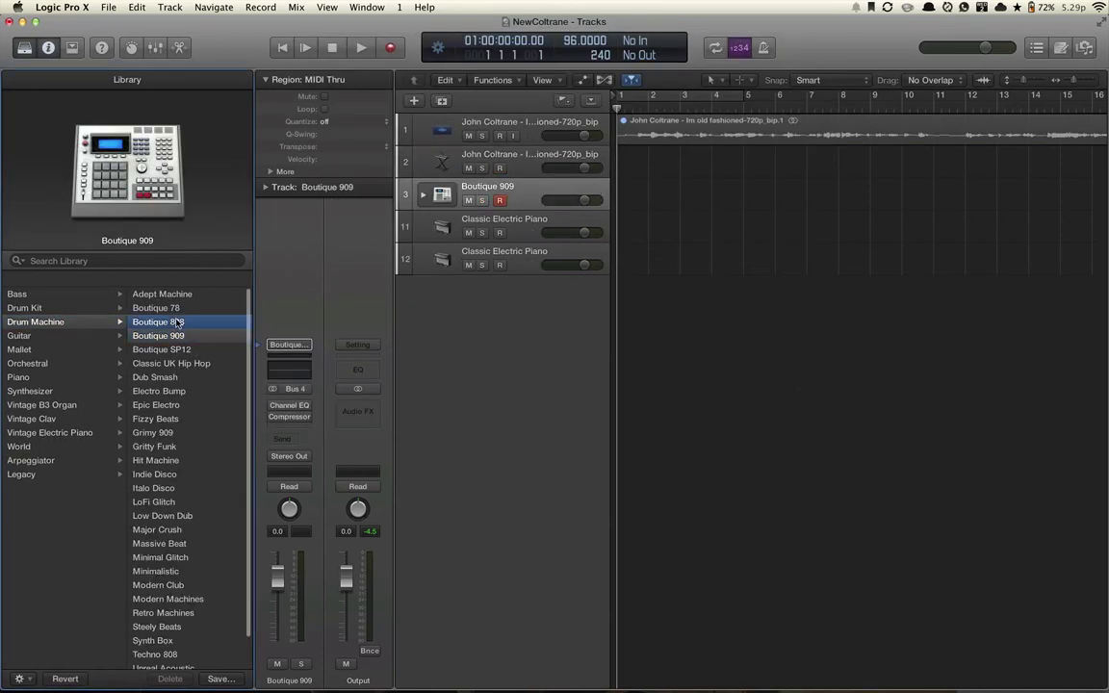
{"action": "left_click", "coordinate": [178, 322]}
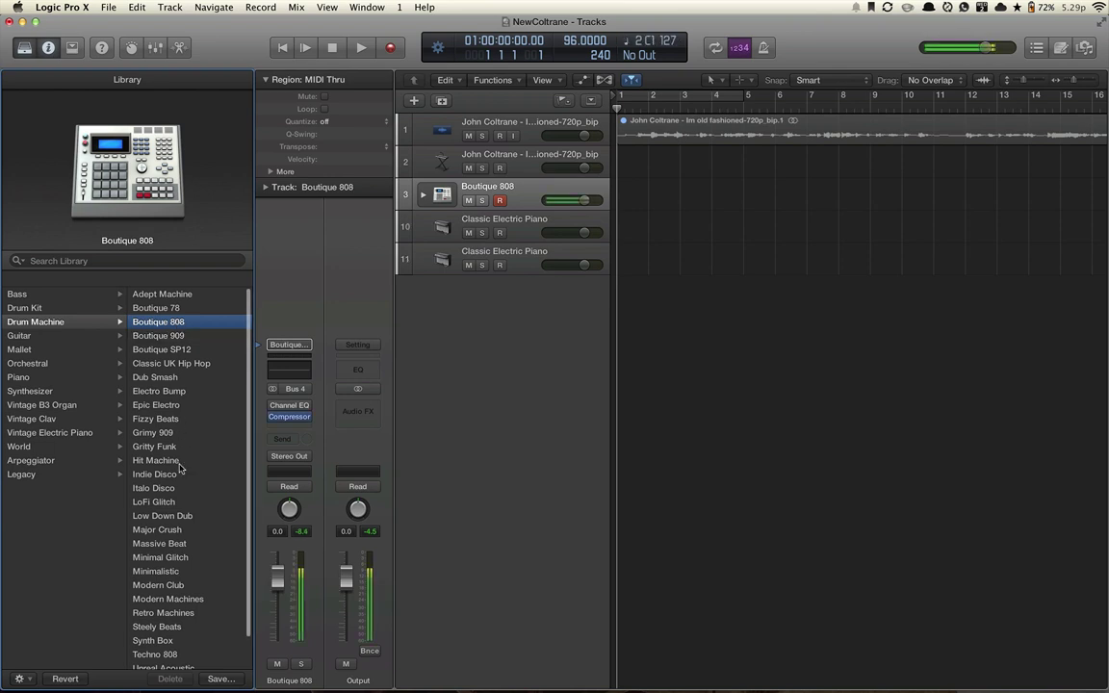
Step: Browse the patch library's instrument categories, try Adept Machine, and load the Epic Electro drum machine on track 3
{"action": "scroll", "coordinate": [180, 468], "scroll_direction": "down", "scroll_amount": 3}
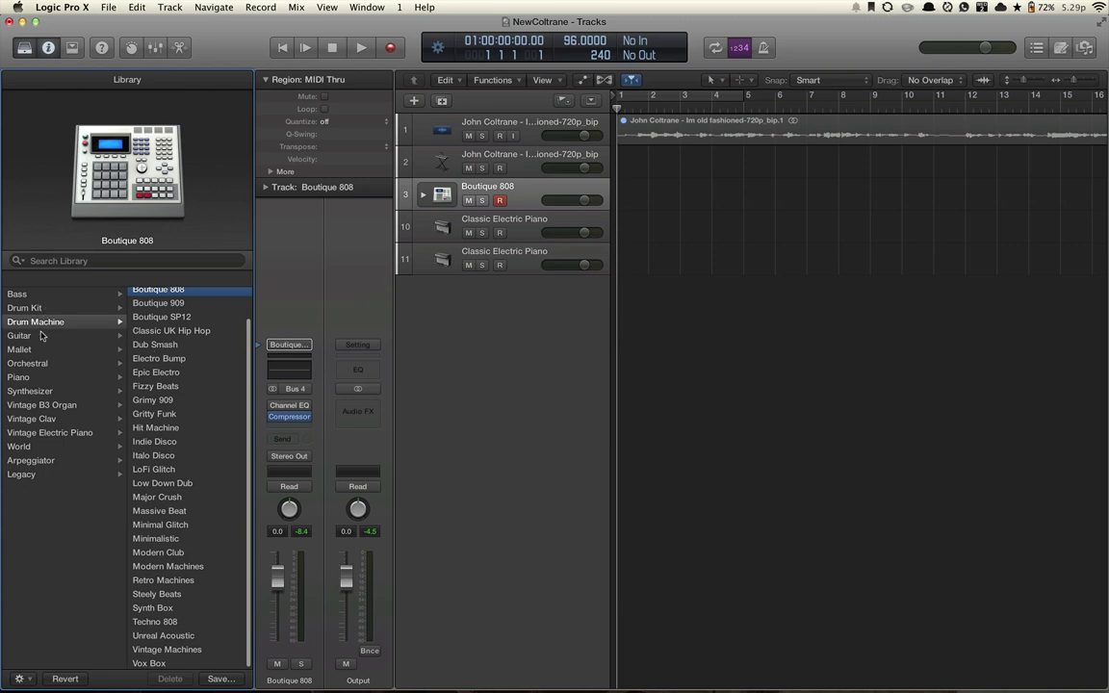
{"action": "left_click", "coordinate": [53, 391]}
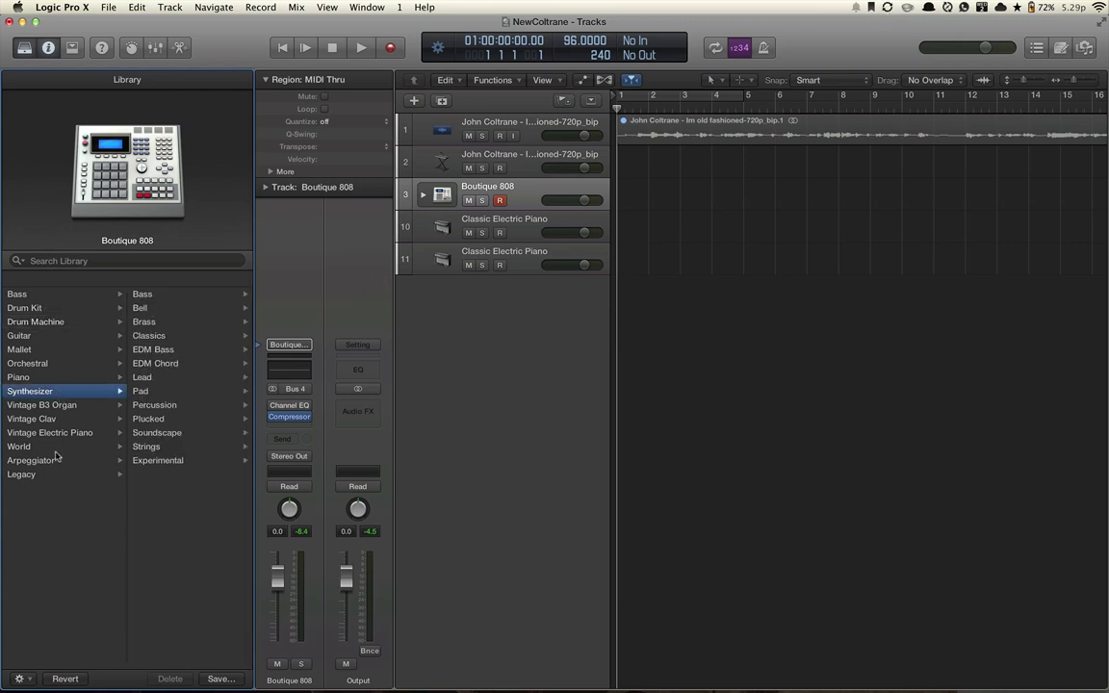
{"action": "left_click", "coordinate": [37, 308]}
{"action": "left_click", "coordinate": [39, 322]}
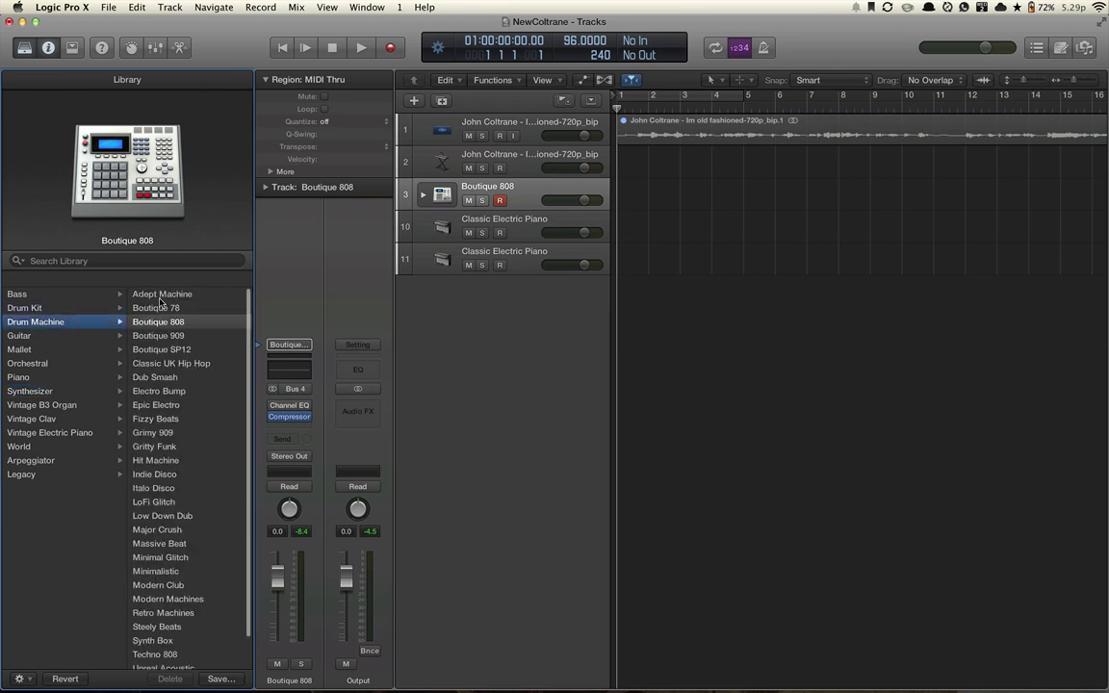
{"action": "left_click", "coordinate": [160, 295]}
{"action": "left_click", "coordinate": [167, 405]}
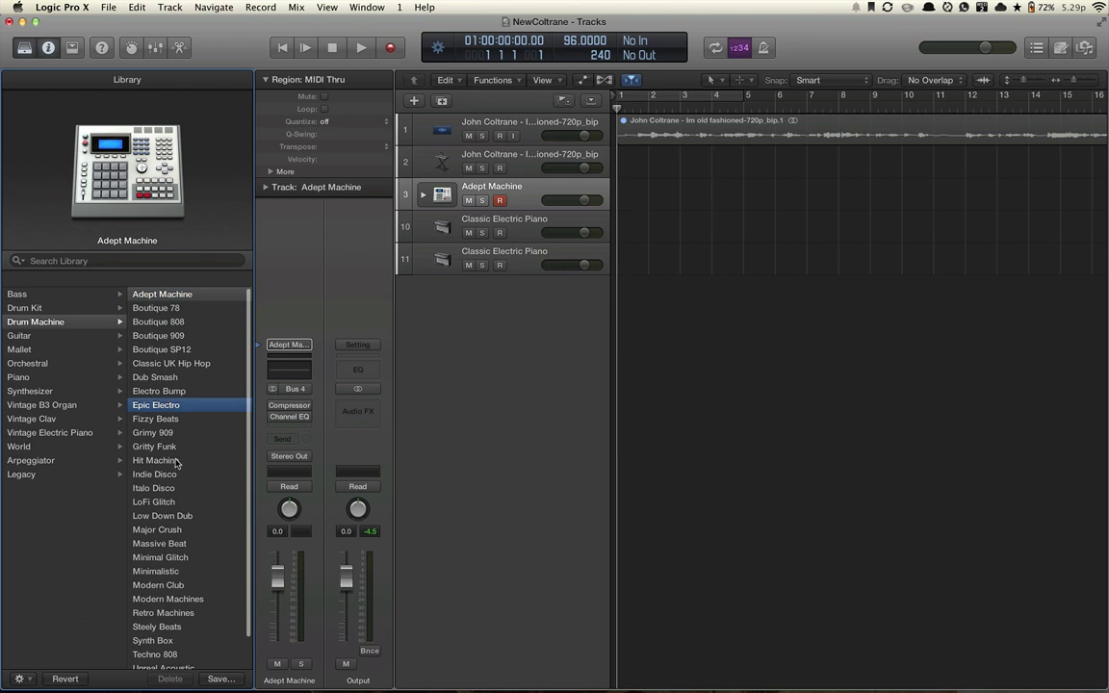
Step: Expand the Epic Electro stack and load the Deep House Kit drum kit into its Kick track's Ultrabeat plug-in
{"action": "left_click", "coordinate": [427, 196]}
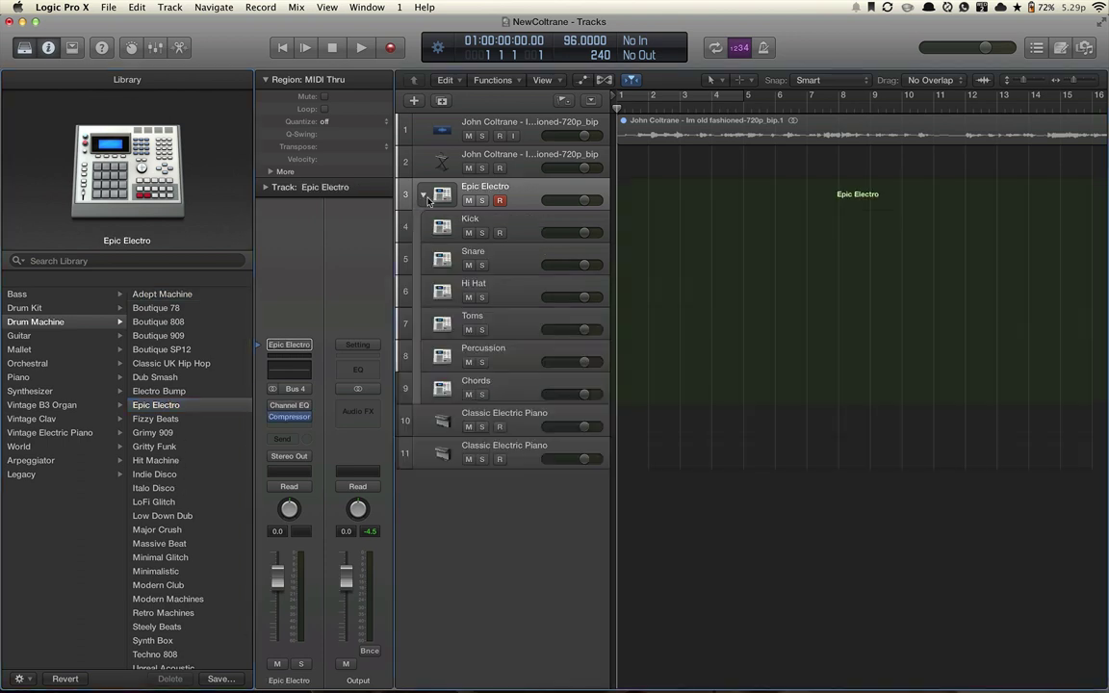
{"action": "left_click", "coordinate": [522, 216]}
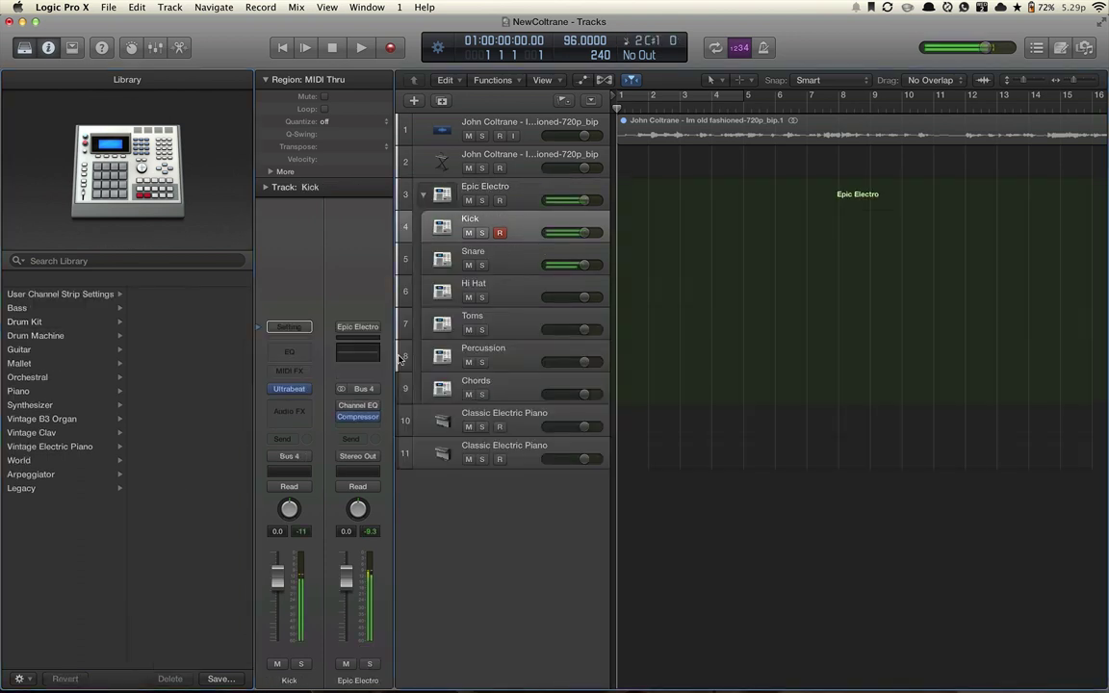
{"action": "left_click", "coordinate": [293, 390]}
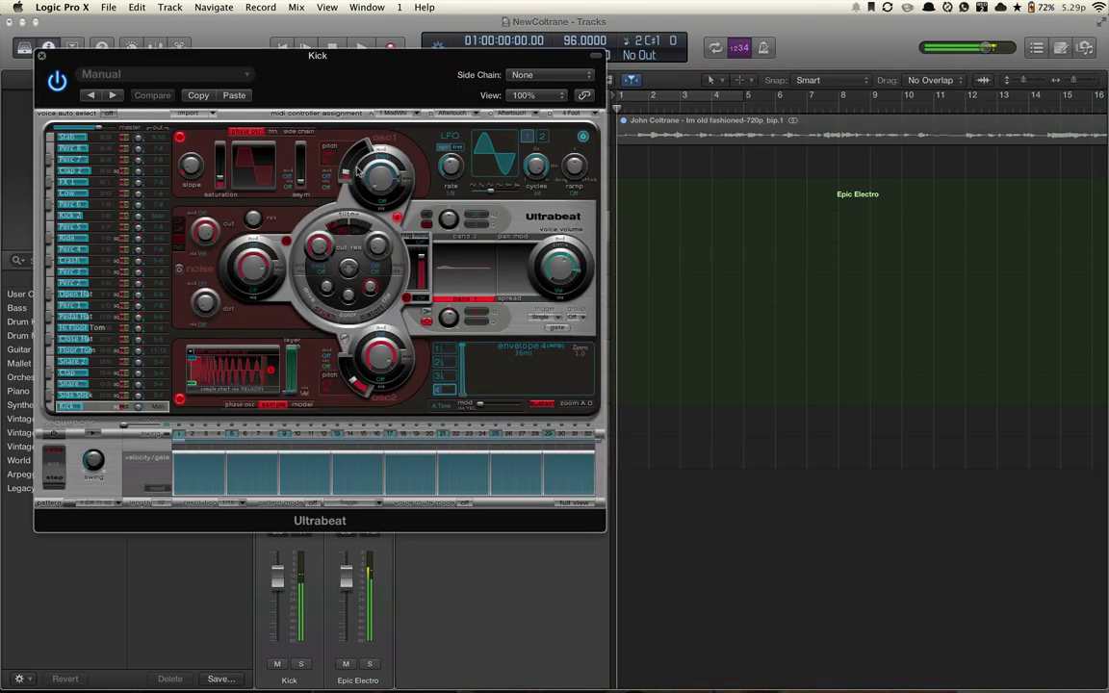
{"action": "left_click", "coordinate": [245, 76]}
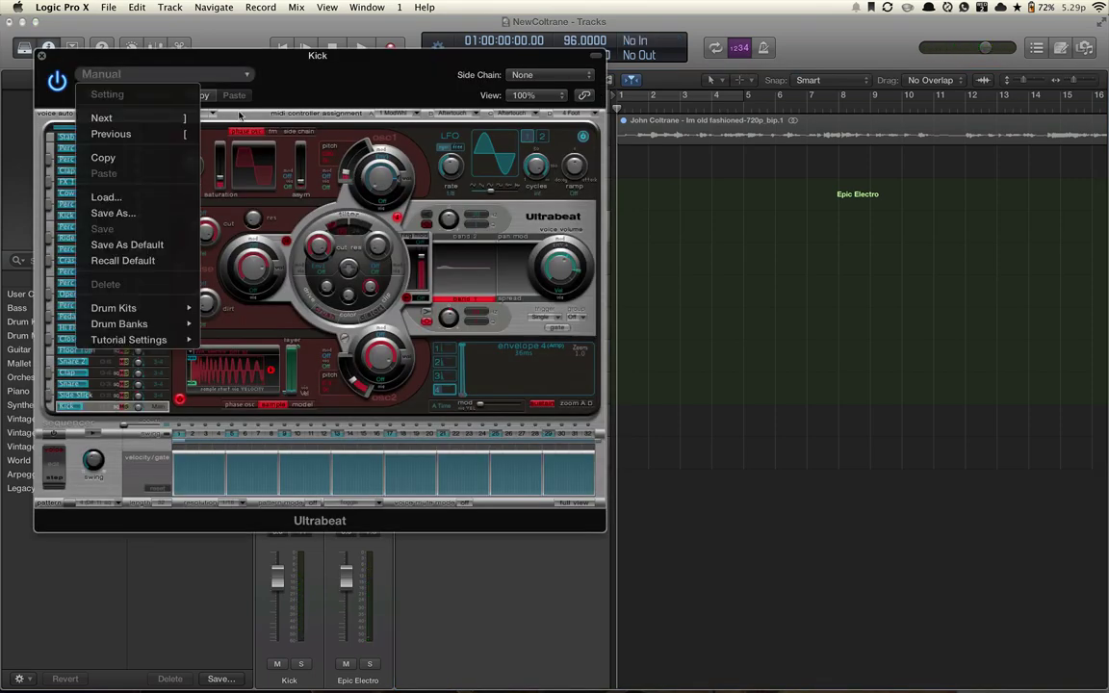
{"action": "mouse_move", "coordinate": [144, 308]}
{"action": "scroll", "coordinate": [279, 385], "scroll_direction": "down", "scroll_amount": 10}
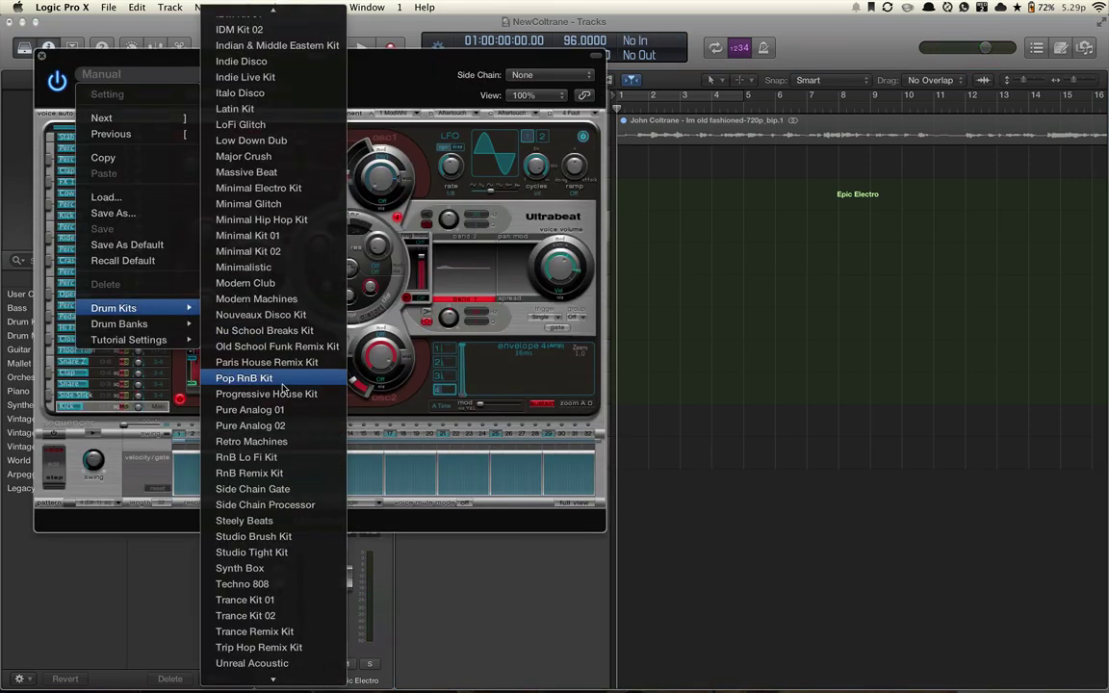
{"action": "scroll", "coordinate": [284, 387], "scroll_direction": "up", "scroll_amount": 8}
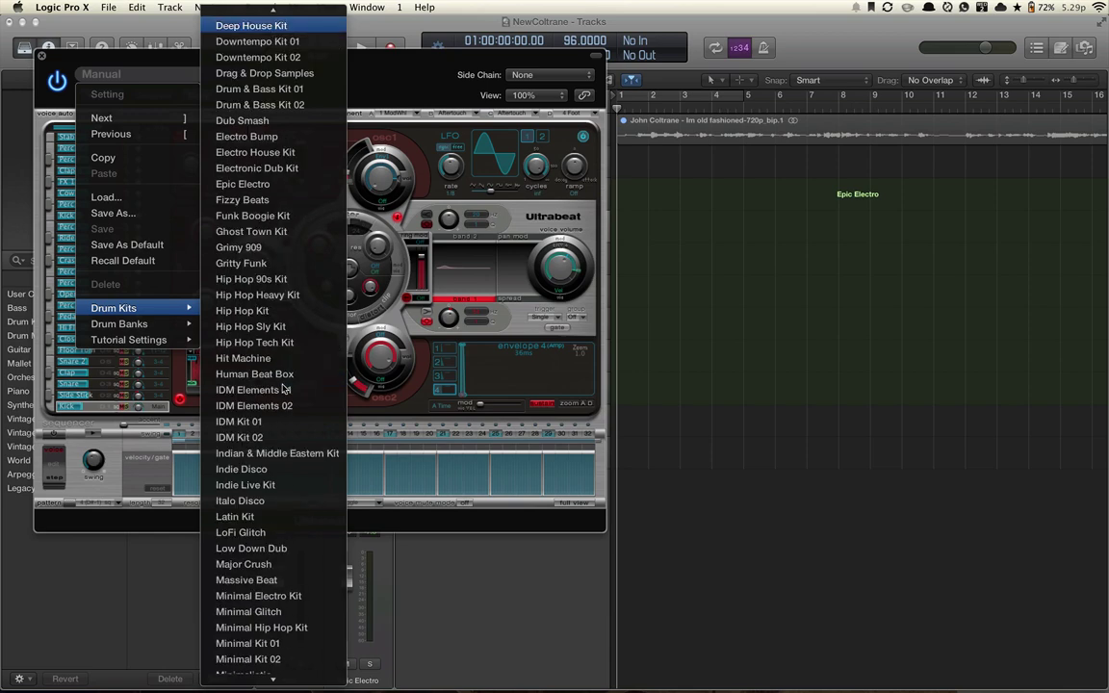
{"action": "left_click", "coordinate": [251, 26]}
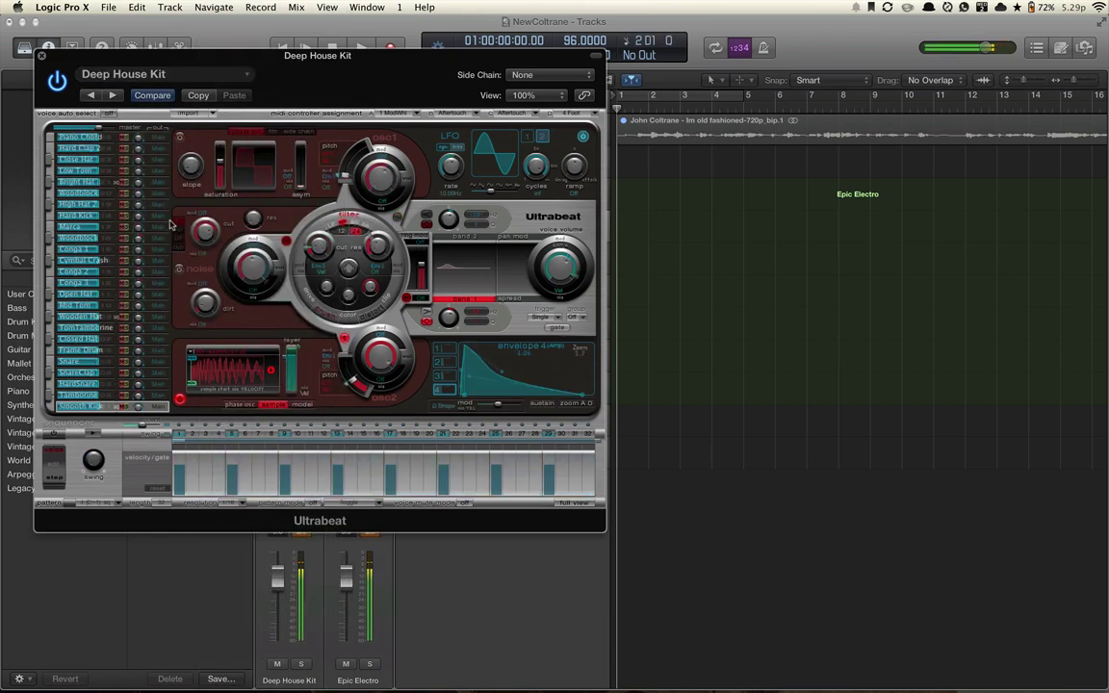
{"action": "left_click", "coordinate": [42, 56]}
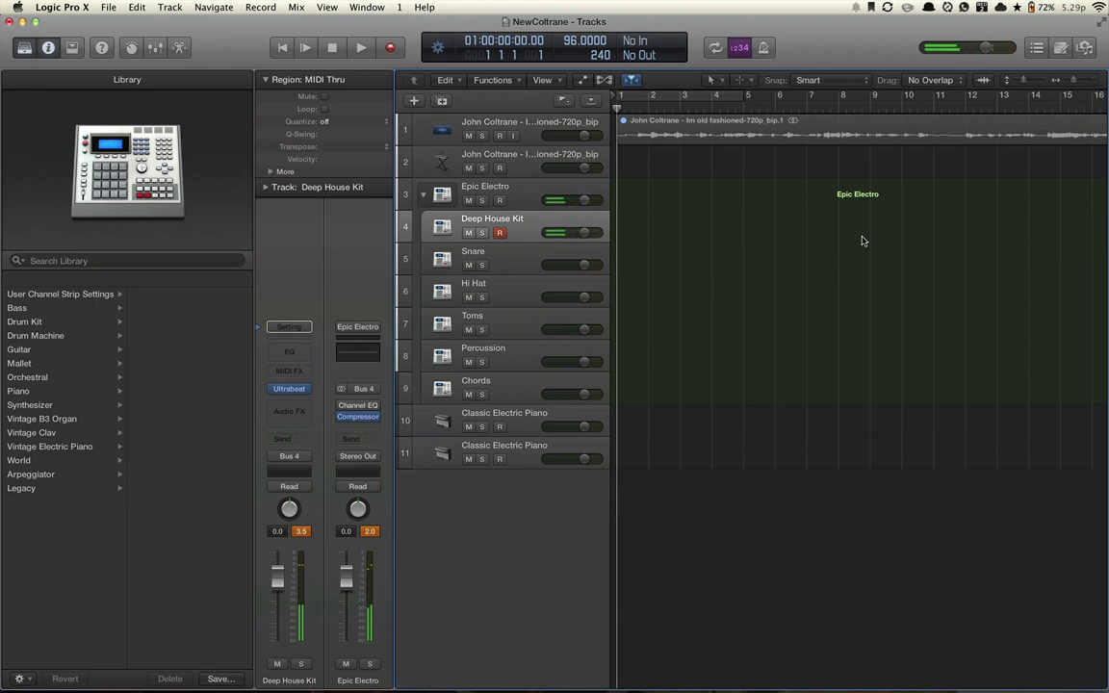
Step: Enable cycling over the first four bars and record a drum pattern there on the Deep House Kit track
{"action": "key", "text": "c"}
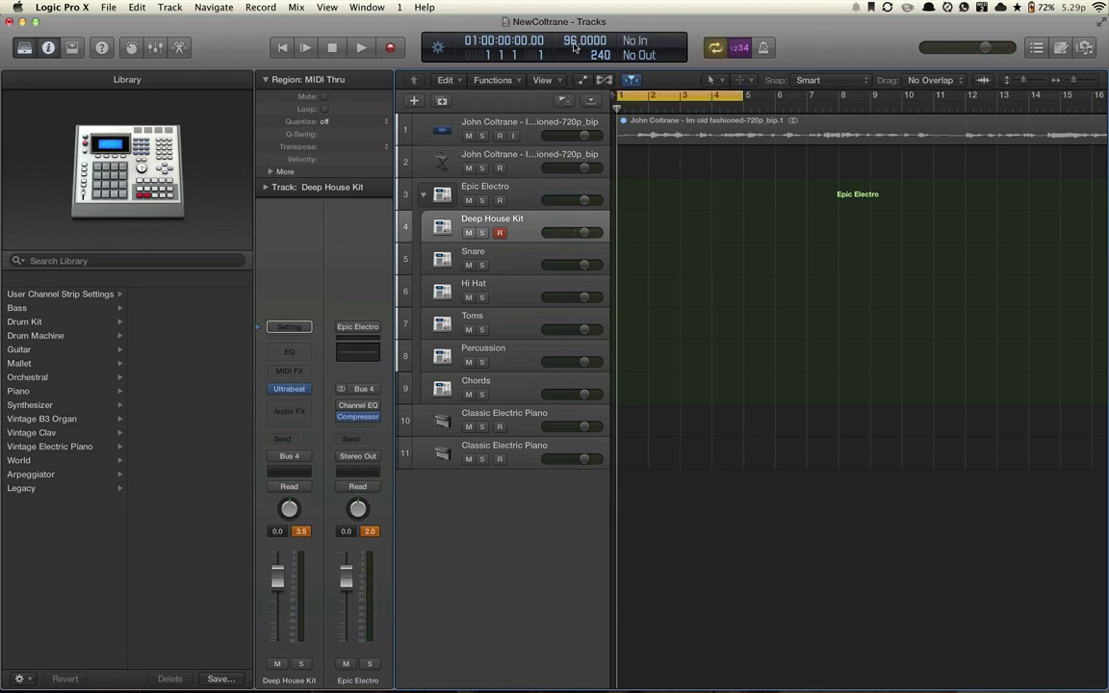
{"action": "left_click_drag", "start_coordinate": [576, 47], "coordinate": [574, 42]}
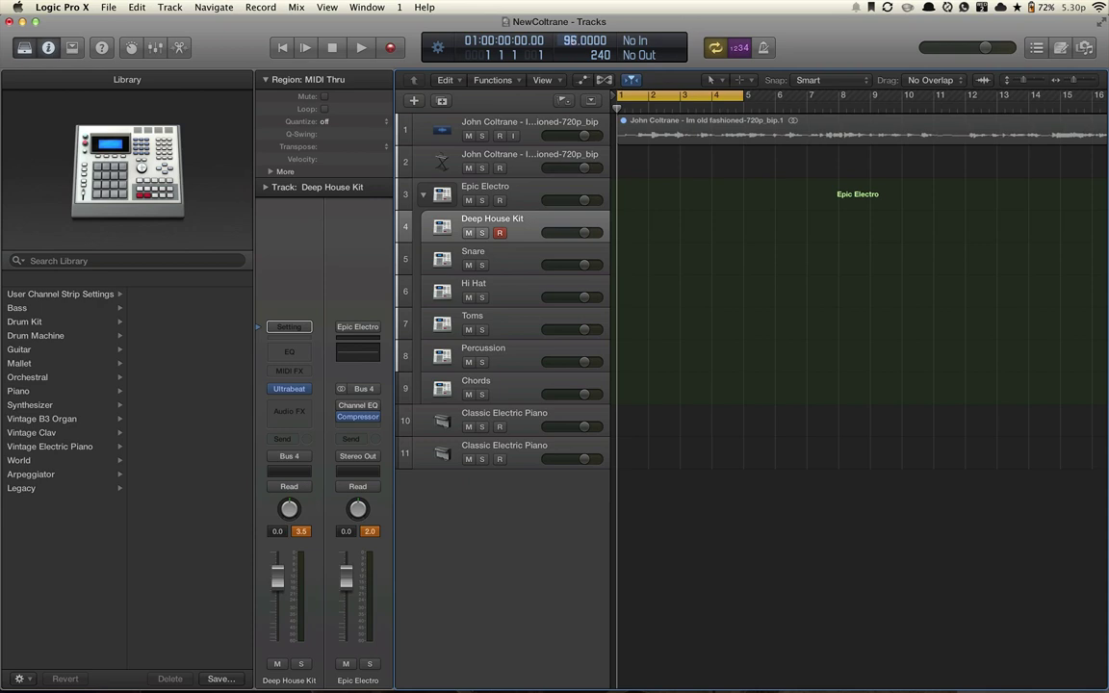
{"action": "left_click_drag", "start_coordinate": [573, 42], "coordinate": [572, 45]}
{"action": "key", "text": "space"}
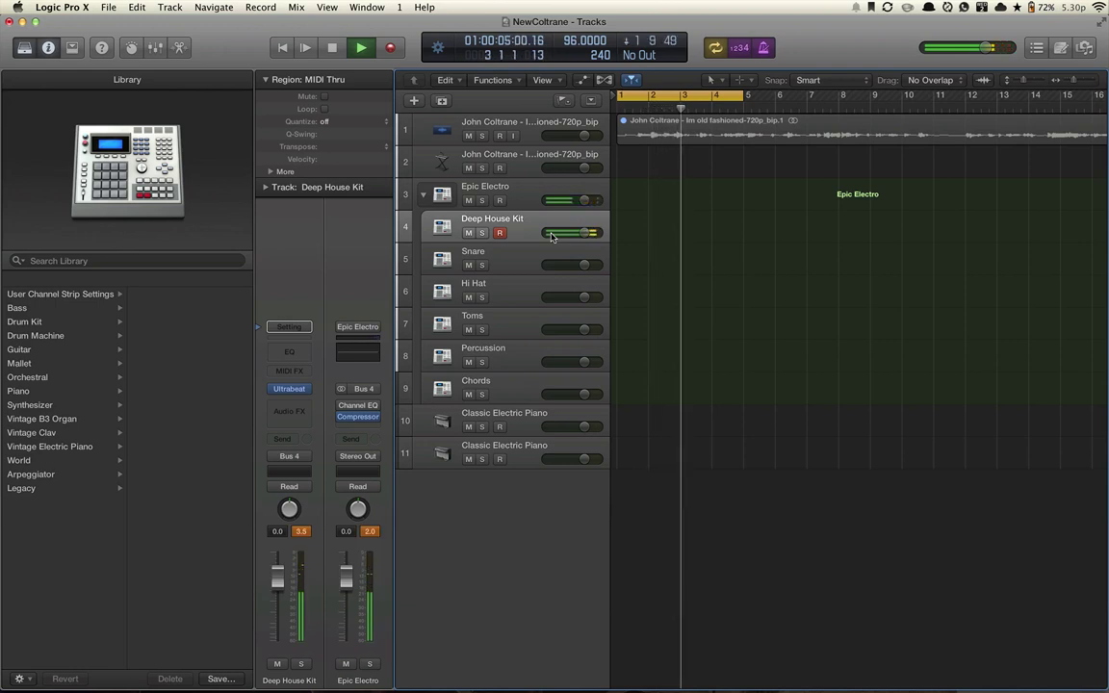
{"action": "key", "text": "space"}
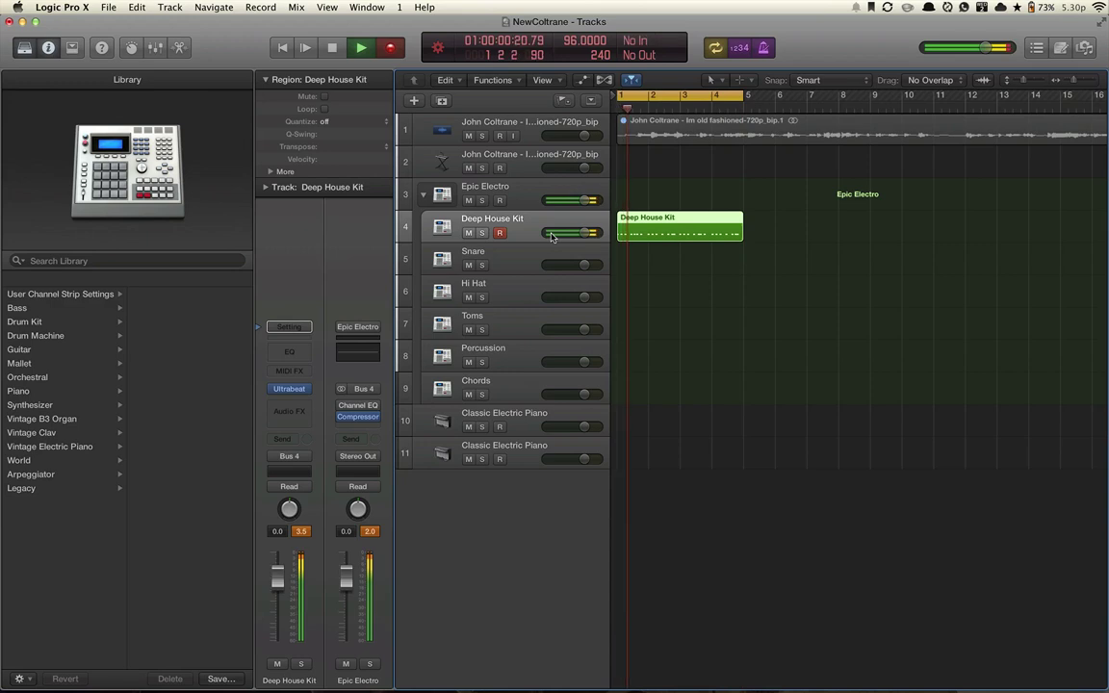
{"action": "key", "text": "space"}
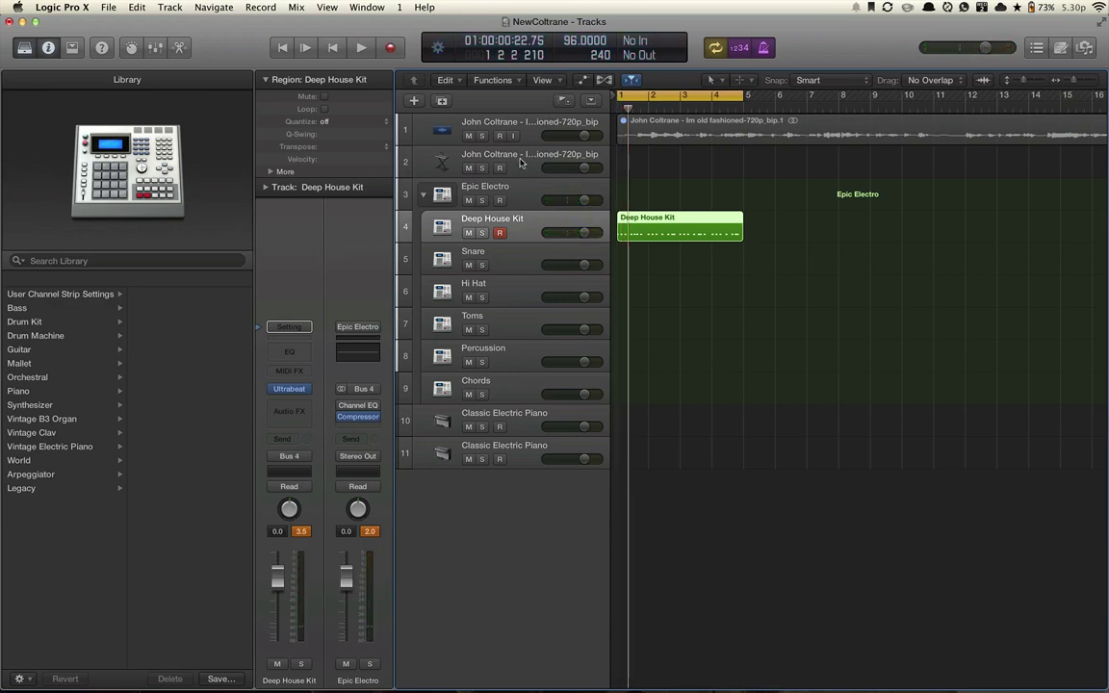
Step: Record a four-bar part with the chopped samples on the John Coltrane sampler track and play it back with the drums
{"action": "left_click", "coordinate": [520, 162]}
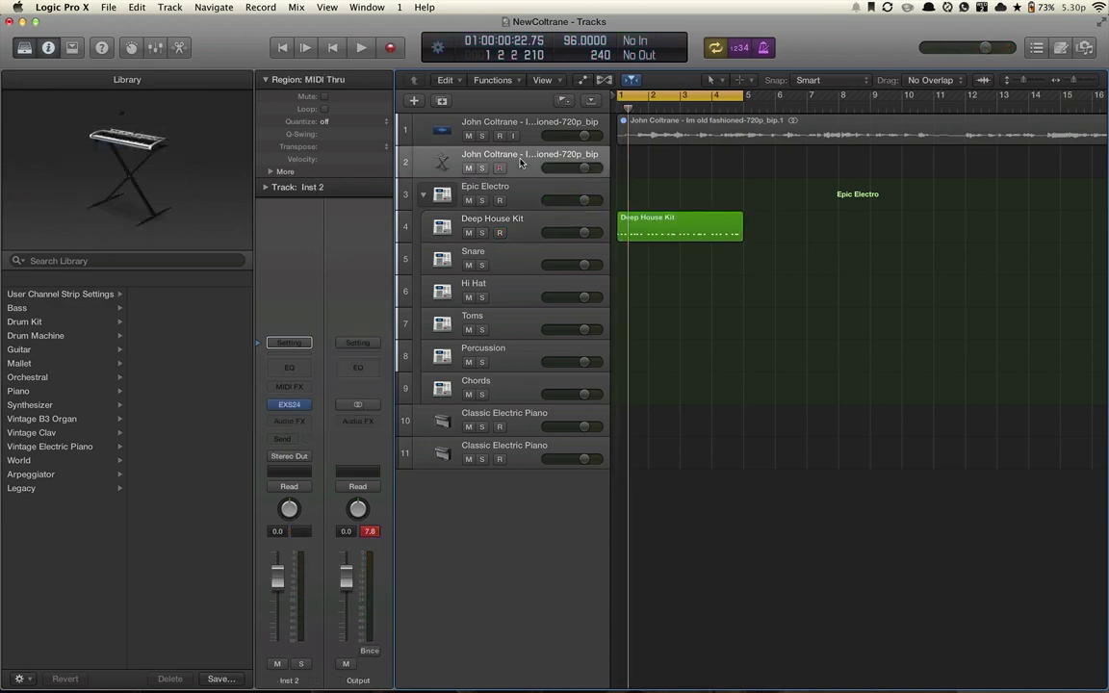
{"action": "key", "text": "space"}
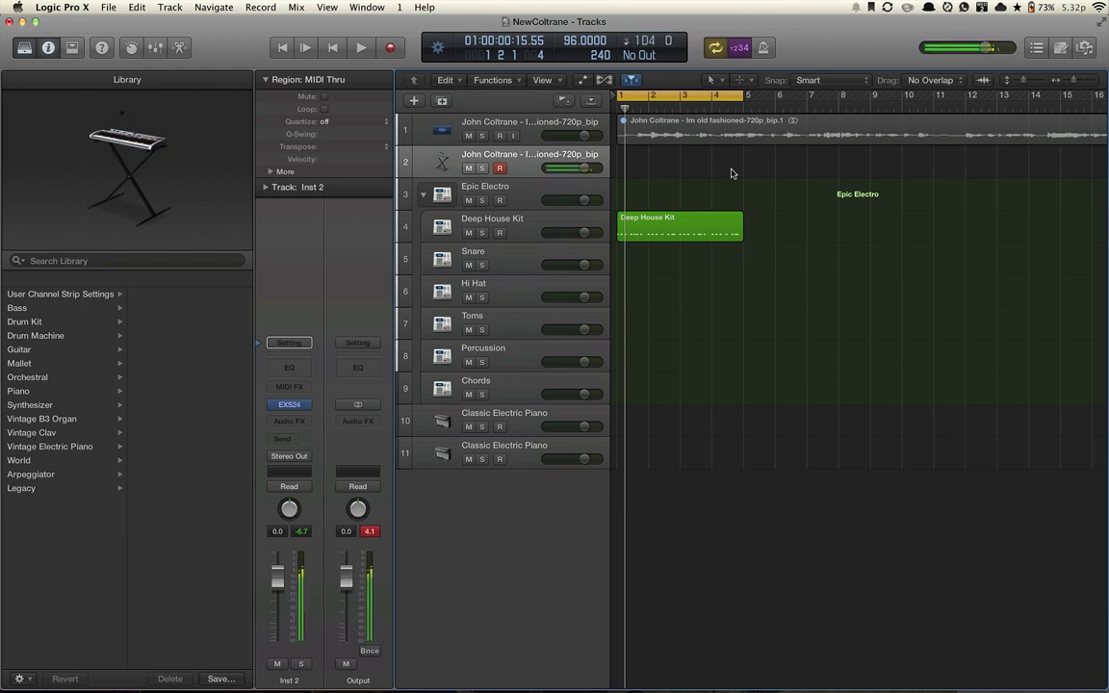
{"action": "key", "text": "r"}
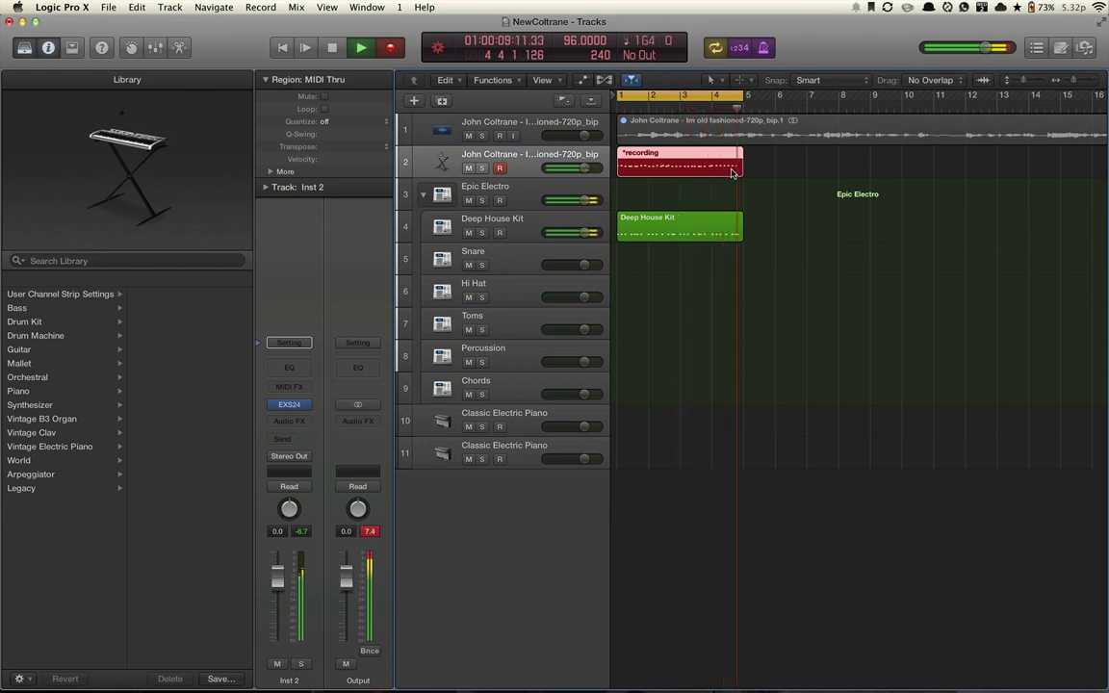
{"action": "key", "text": "space"}
{"action": "key", "text": "space"}
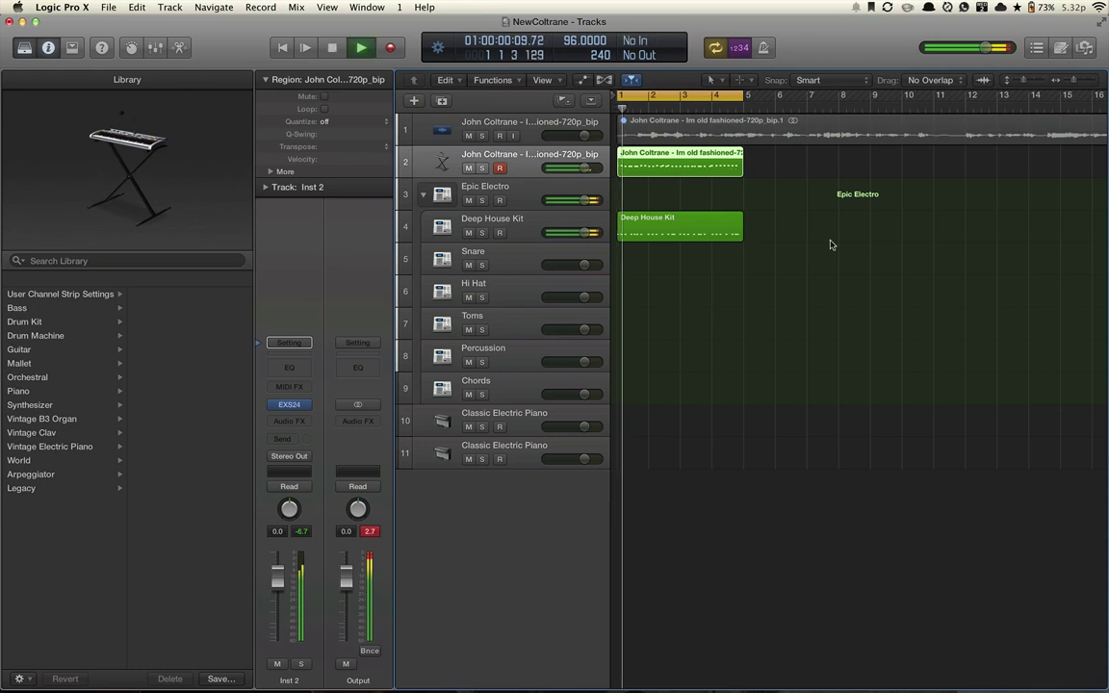